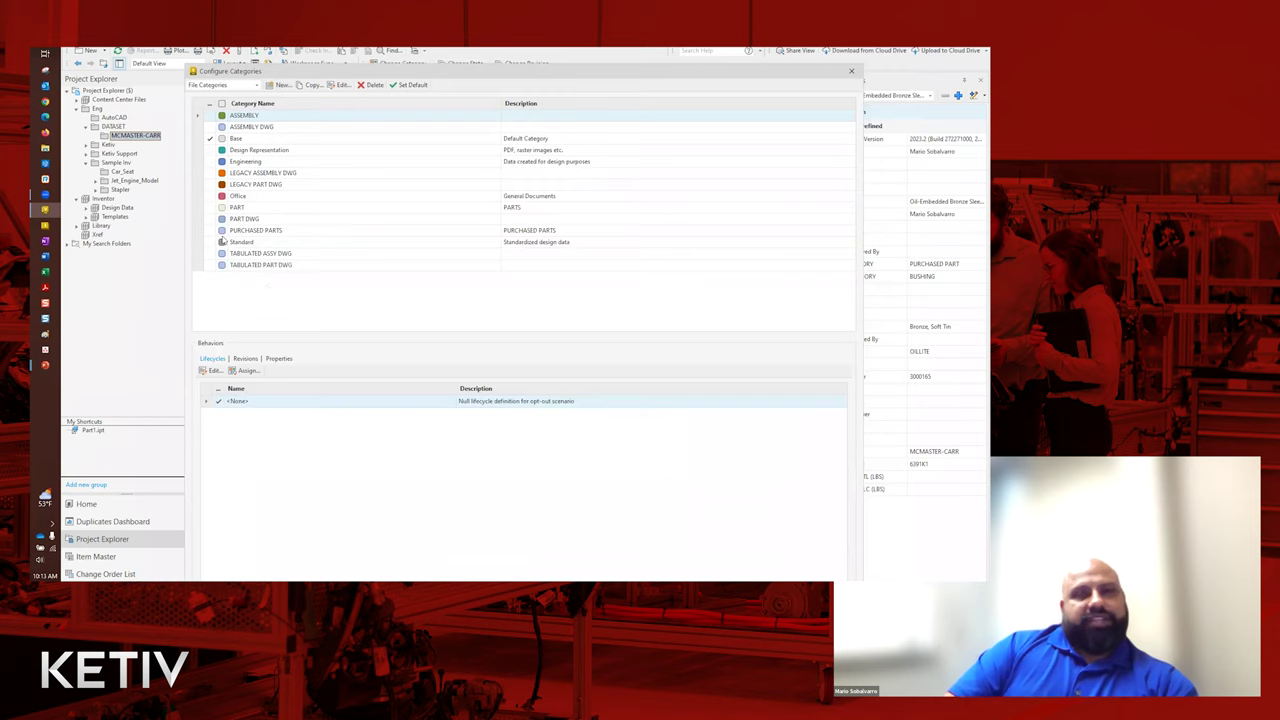
Review the properties assigned to the PURCHASED PARTS file category and find the STOCK LOC. property definition.
left_click(279, 359)
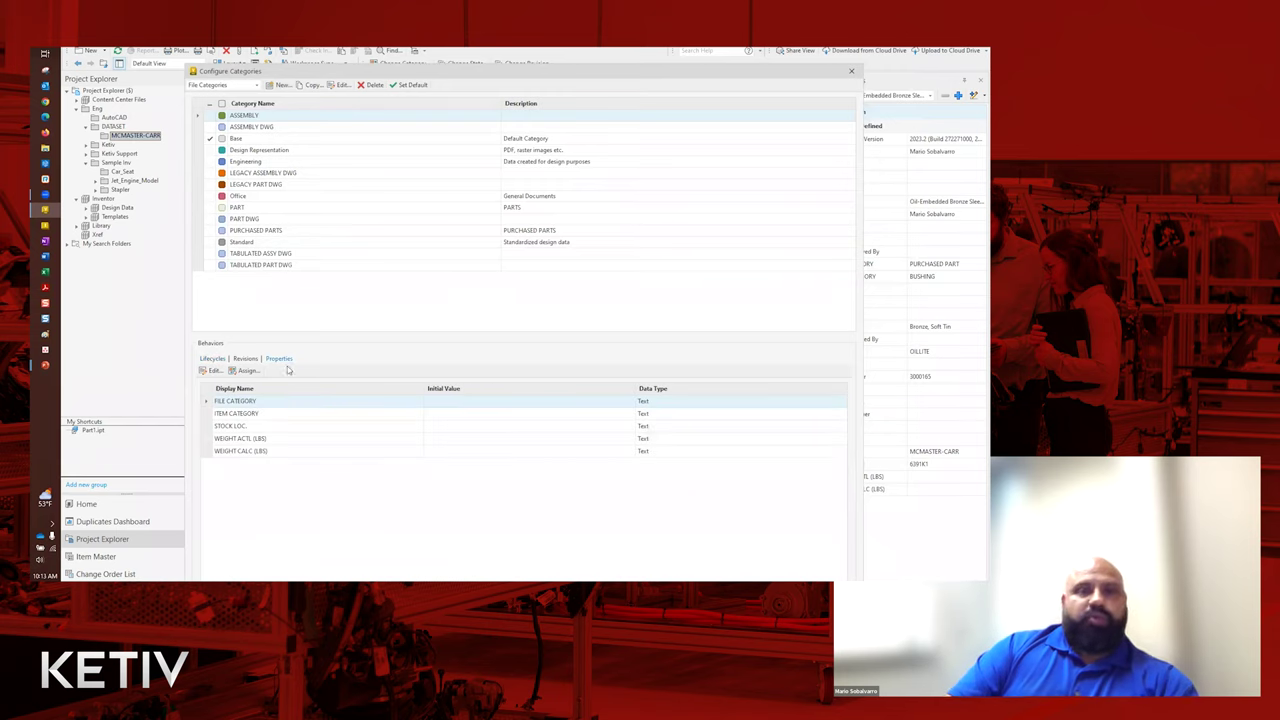
left_click(267, 232)
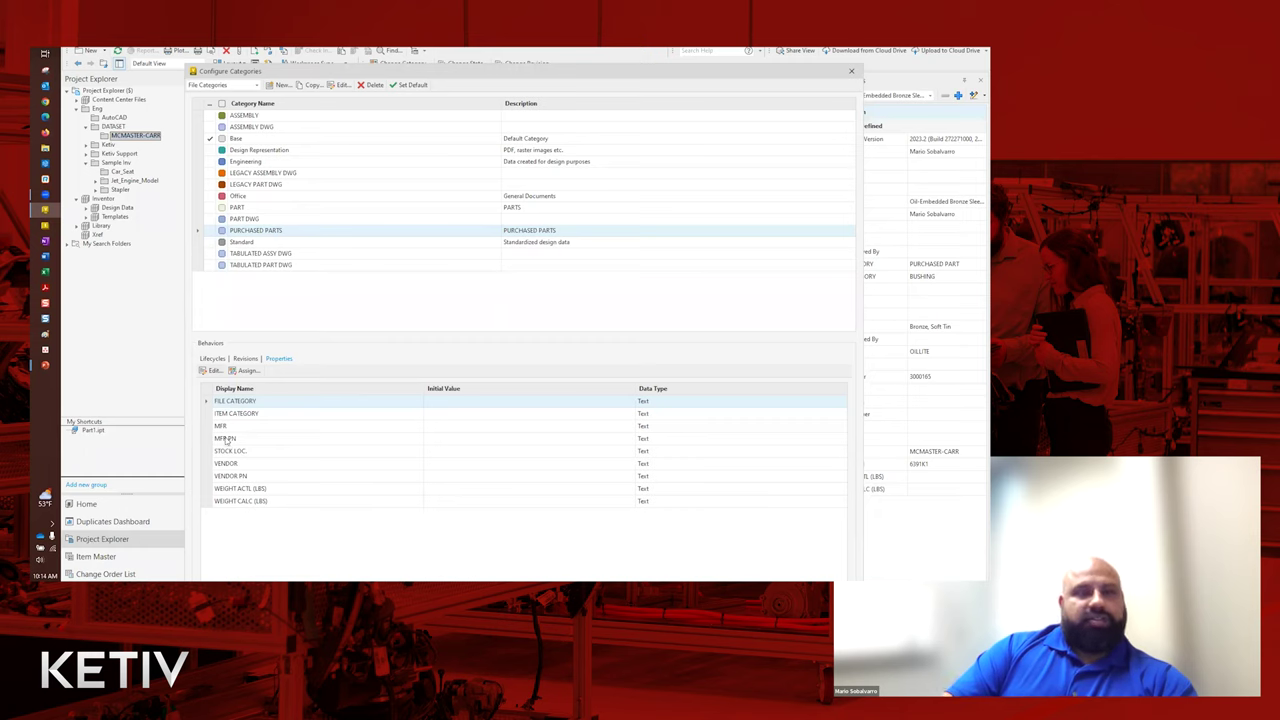
left_click(212, 370)
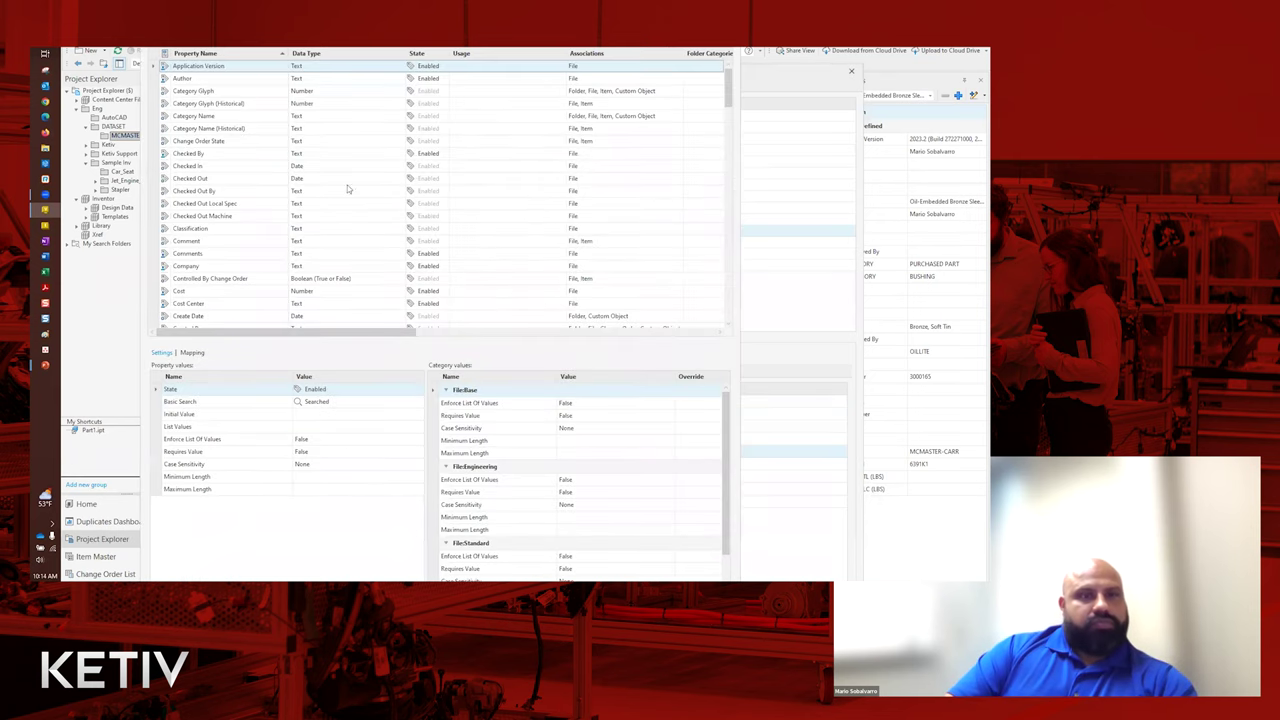
scroll(228, 232, "down", 15)
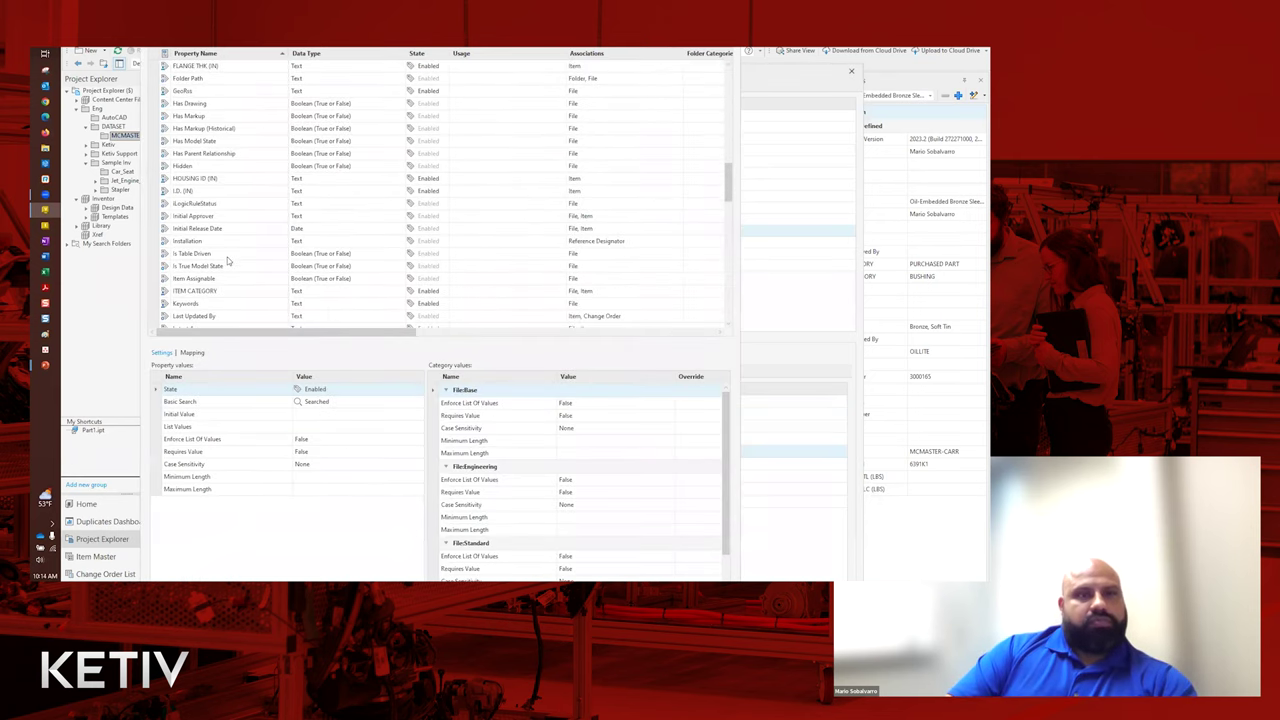
scroll(226, 262, "down", 15)
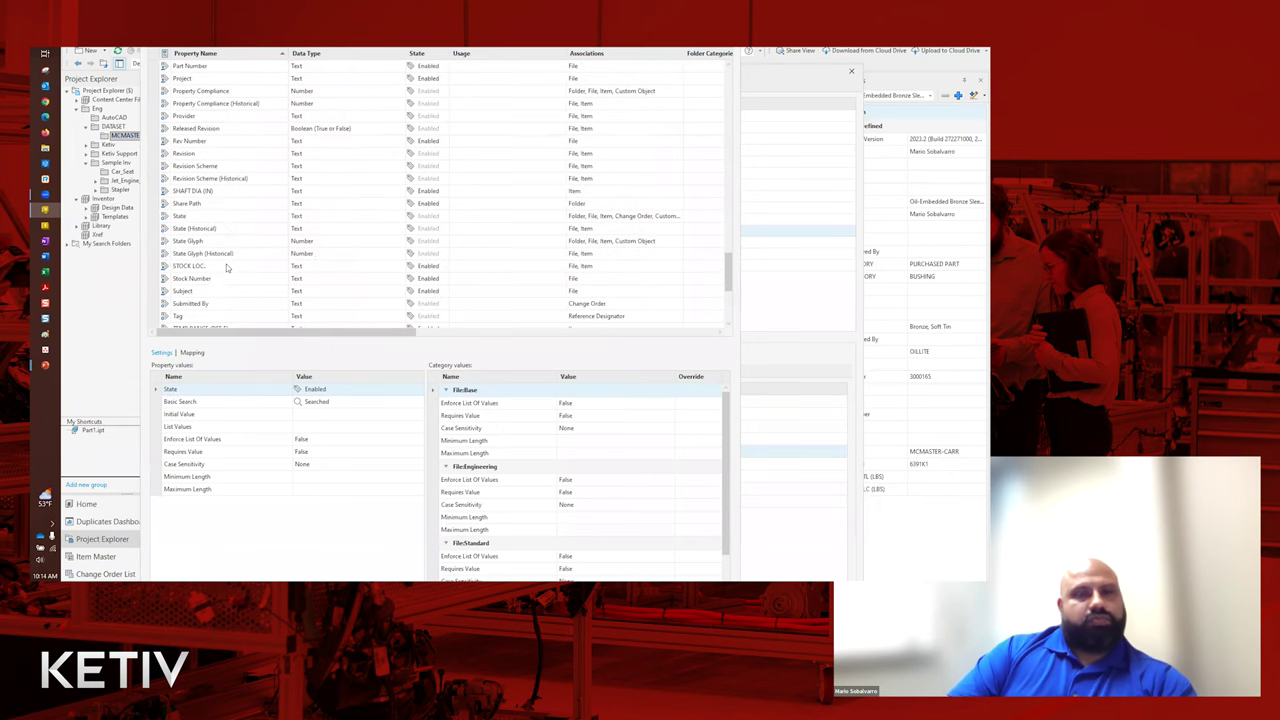
left_click(200, 267)
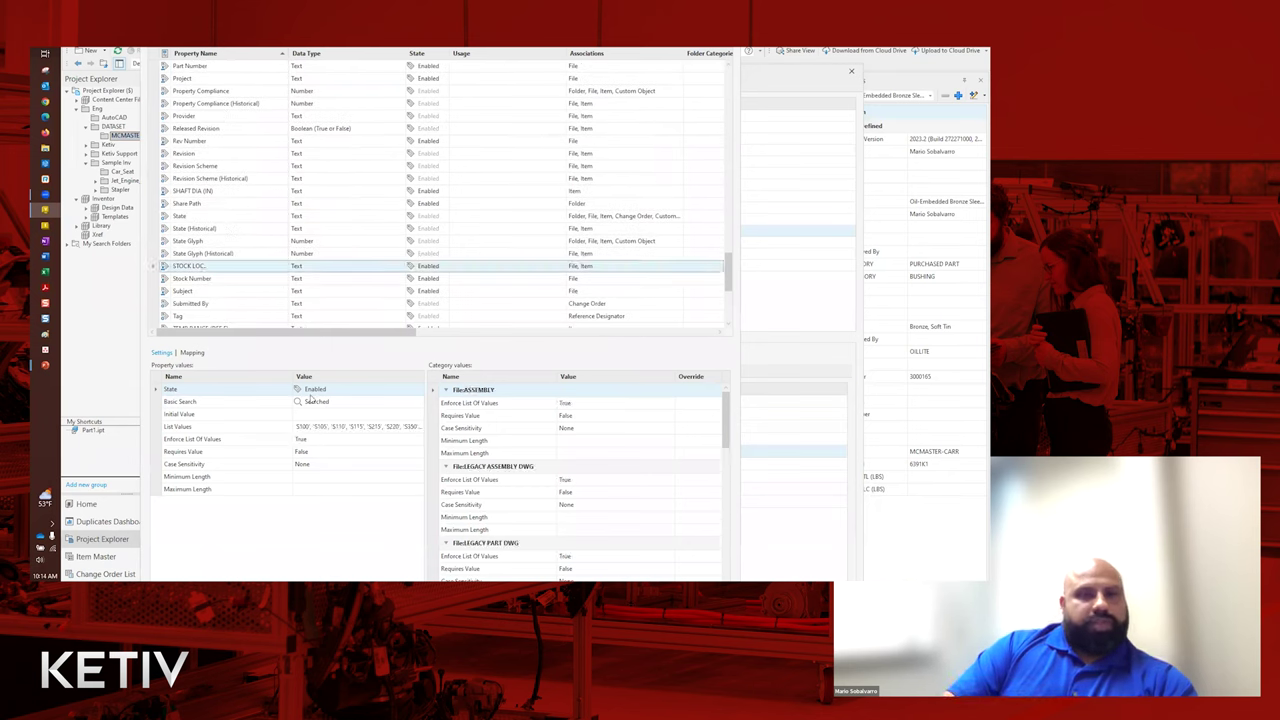
Examine the complete set of list values defined for the STOCK LOC. property.
left_click(322, 427)
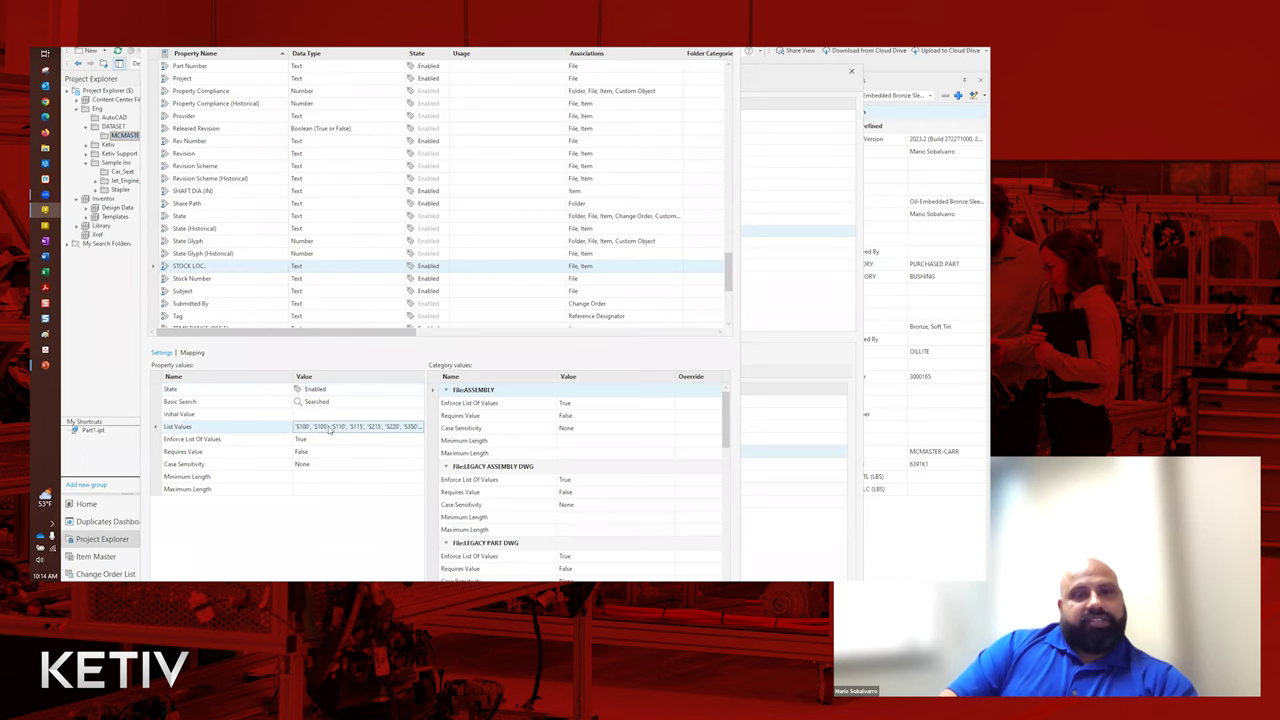
double_click(273, 422)
left_click(447, 233)
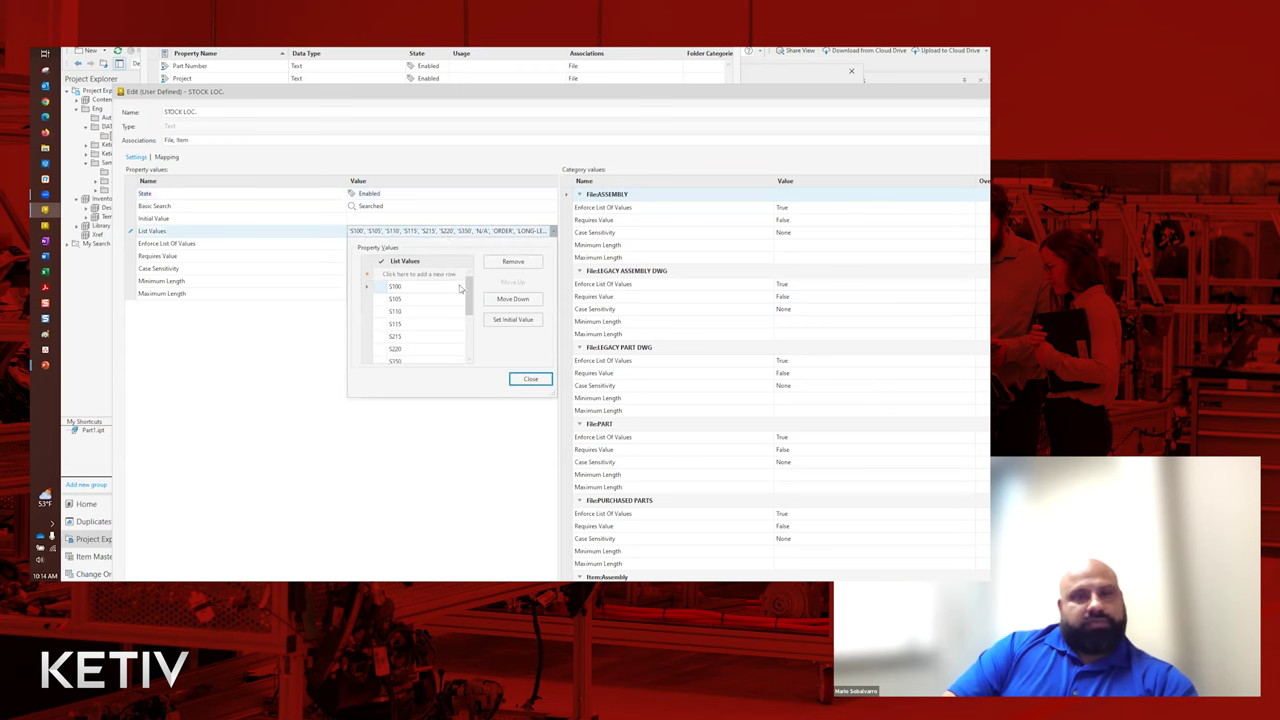
mouse_move(469, 296)
left_mouse_down()
mouse_move(471, 325)
mouse_move(470, 290)
left_mouse_up()
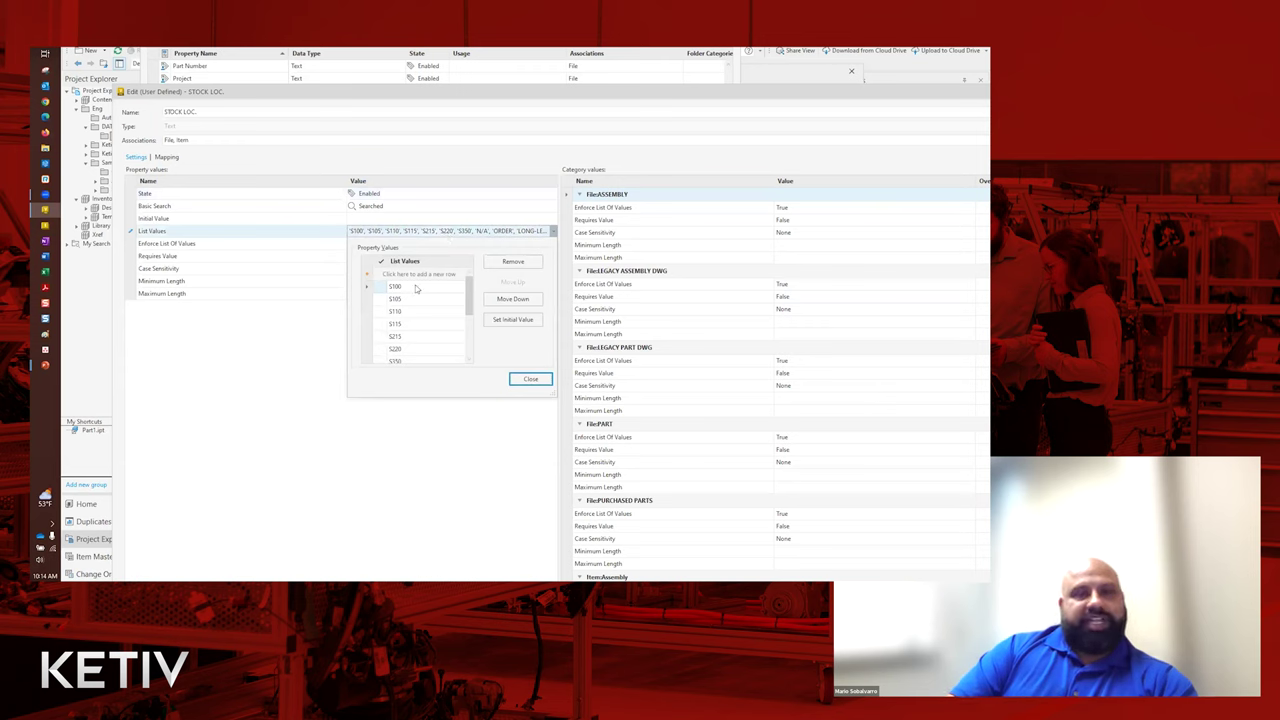
left_click_drag(469, 290, 467, 328)
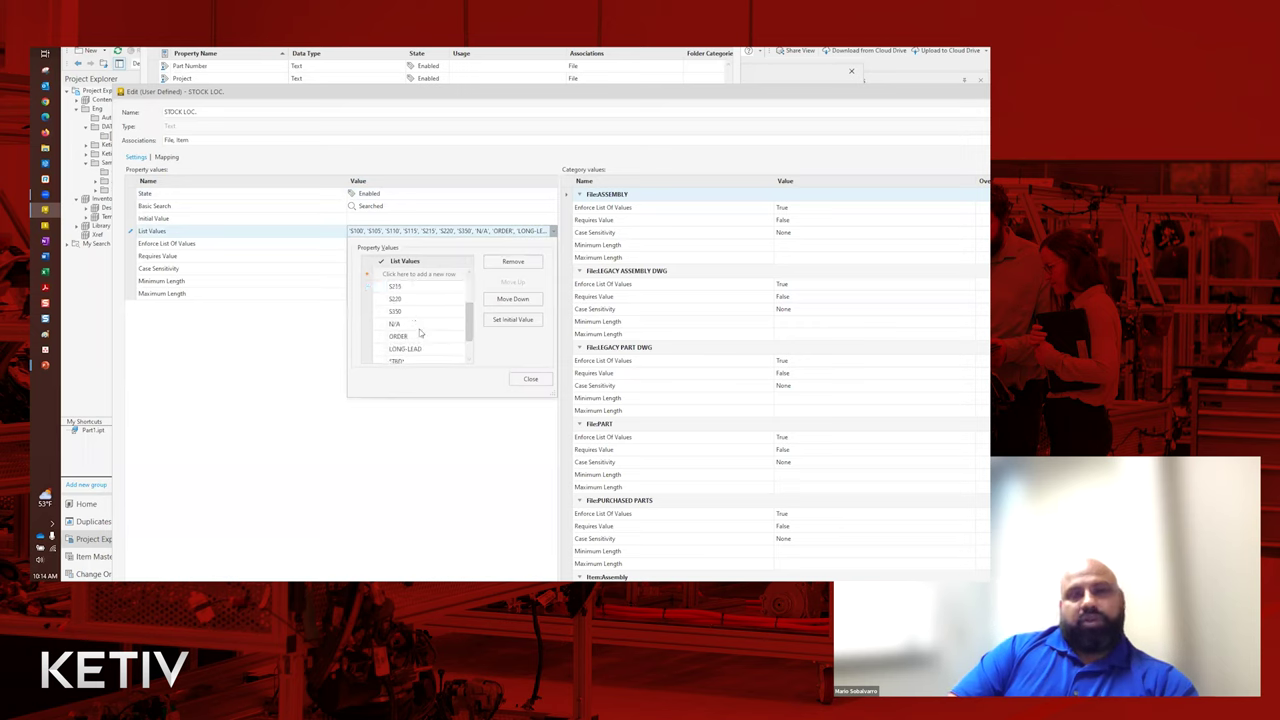
left_click(420, 336)
left_click(444, 349)
scroll(466, 325, "up", 3)
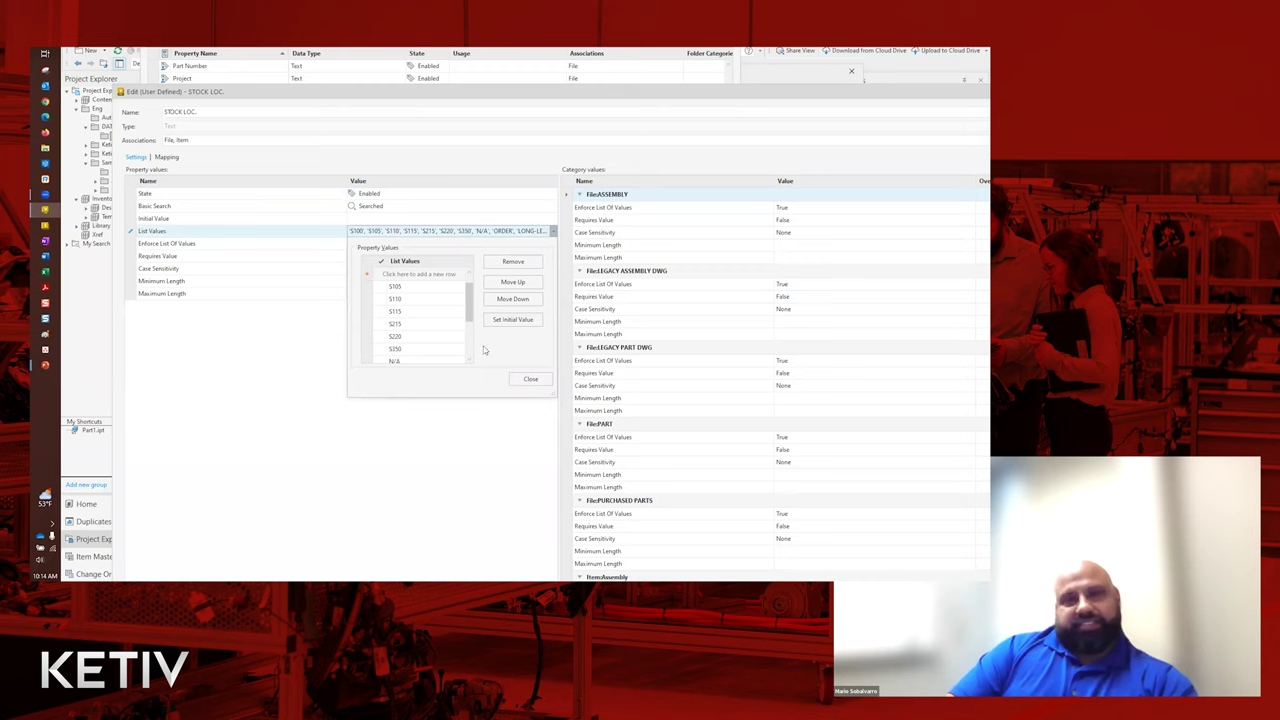
left_click(531, 380)
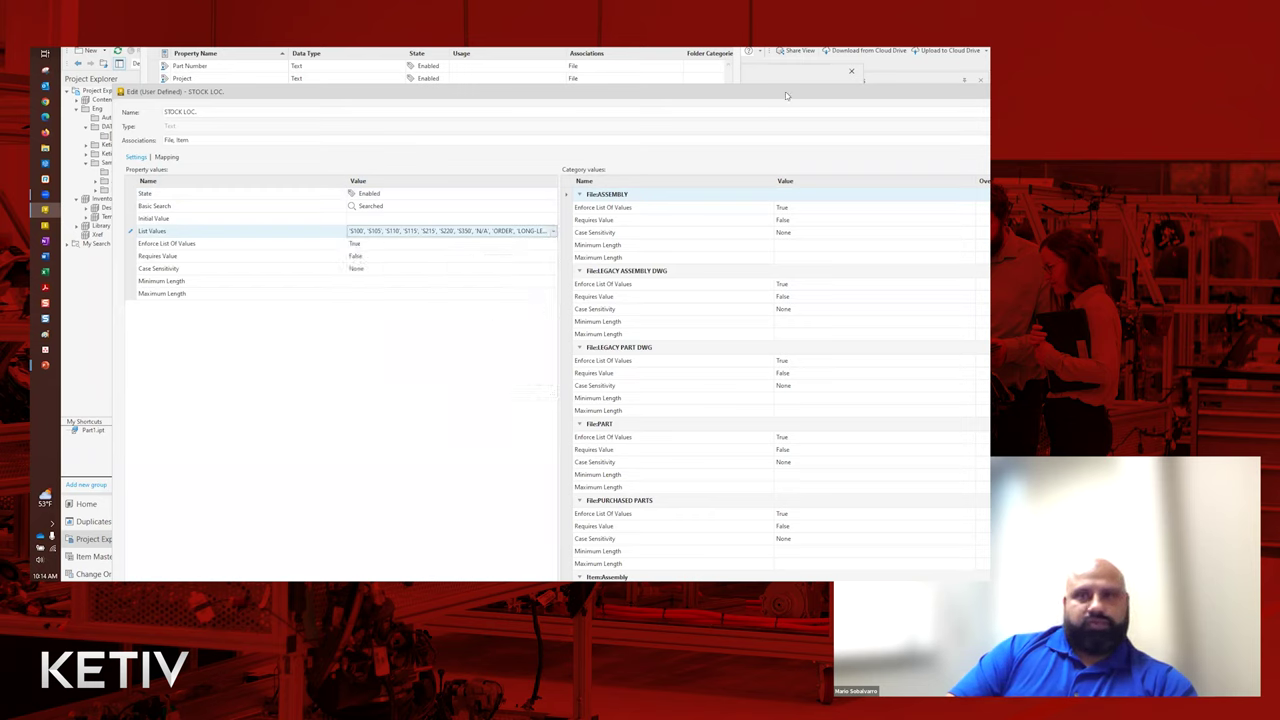
Close the STOCK LOC. property, the category configuration and the Vault settings.
left_click_drag(786, 95, 637, 86)
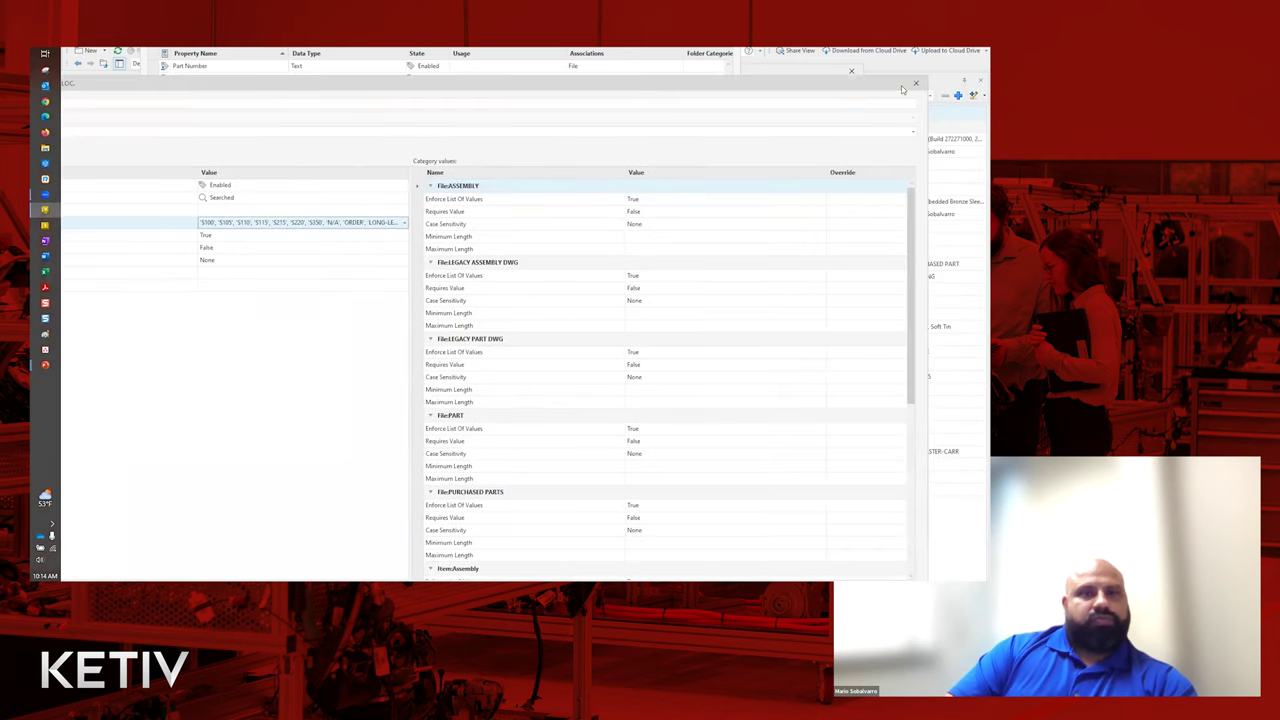
left_click(915, 85)
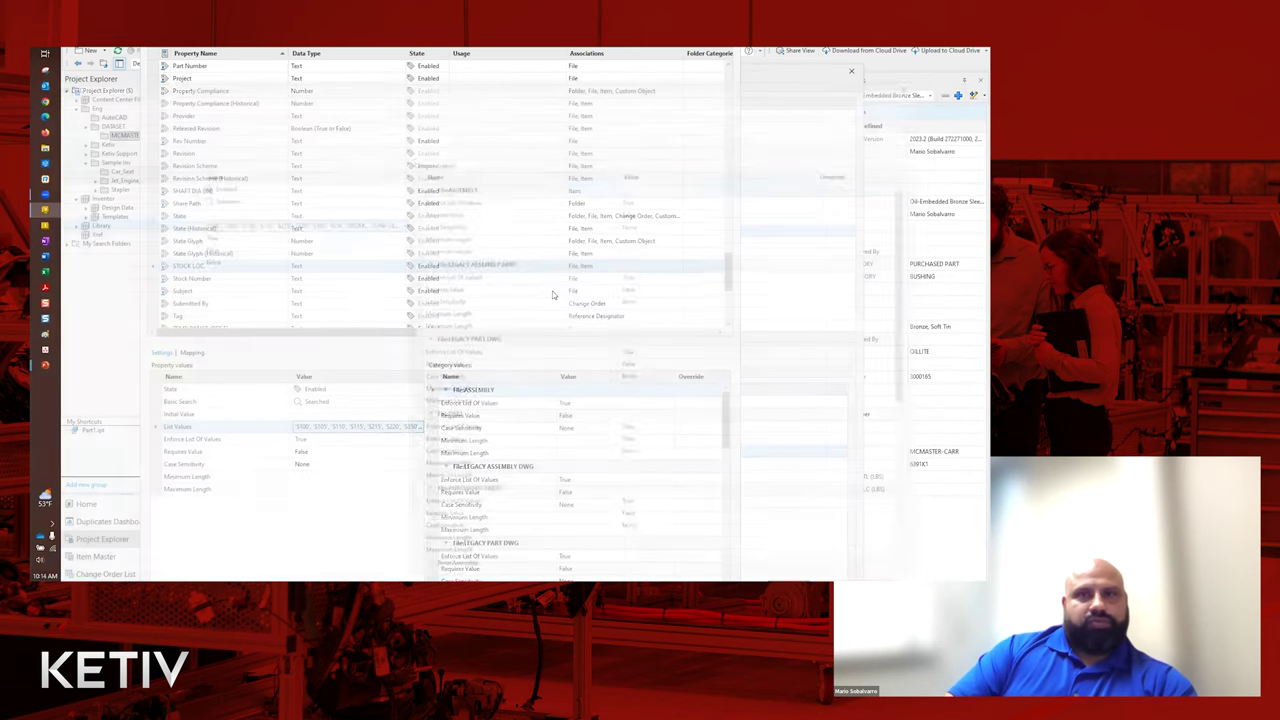
left_click_drag(454, 30, 400, 129)
left_click(677, 122)
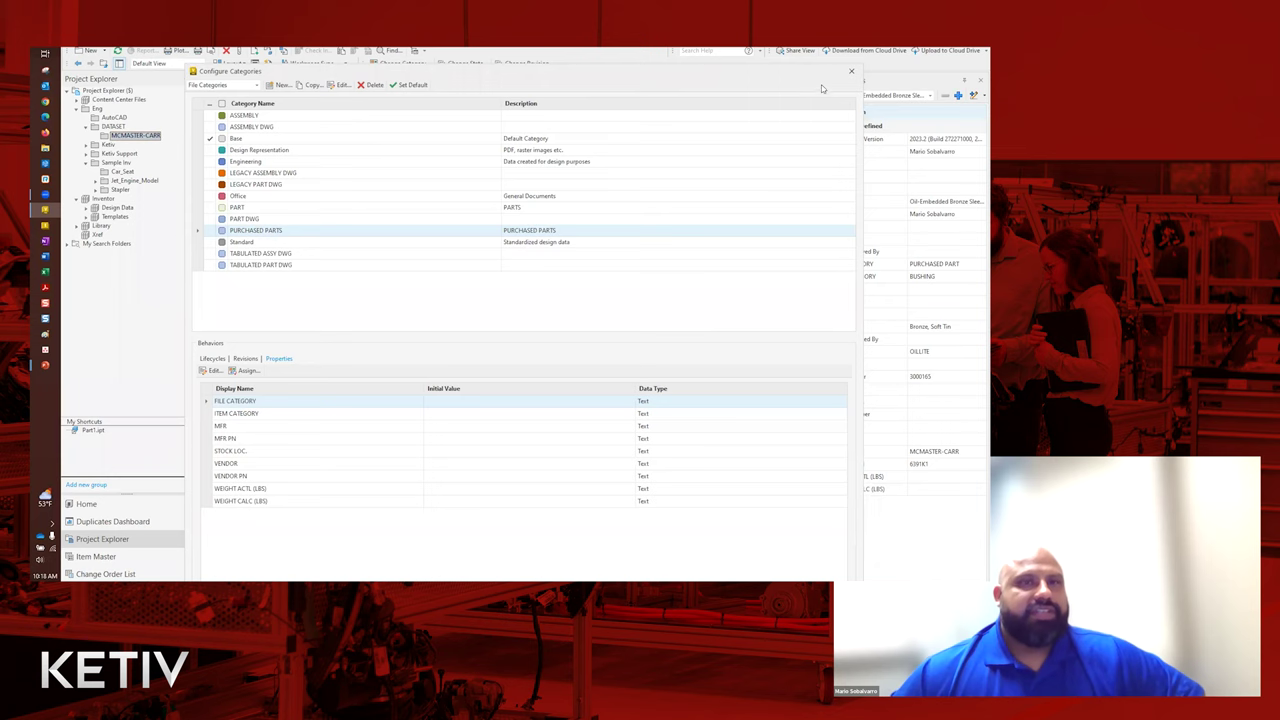
left_click(851, 71)
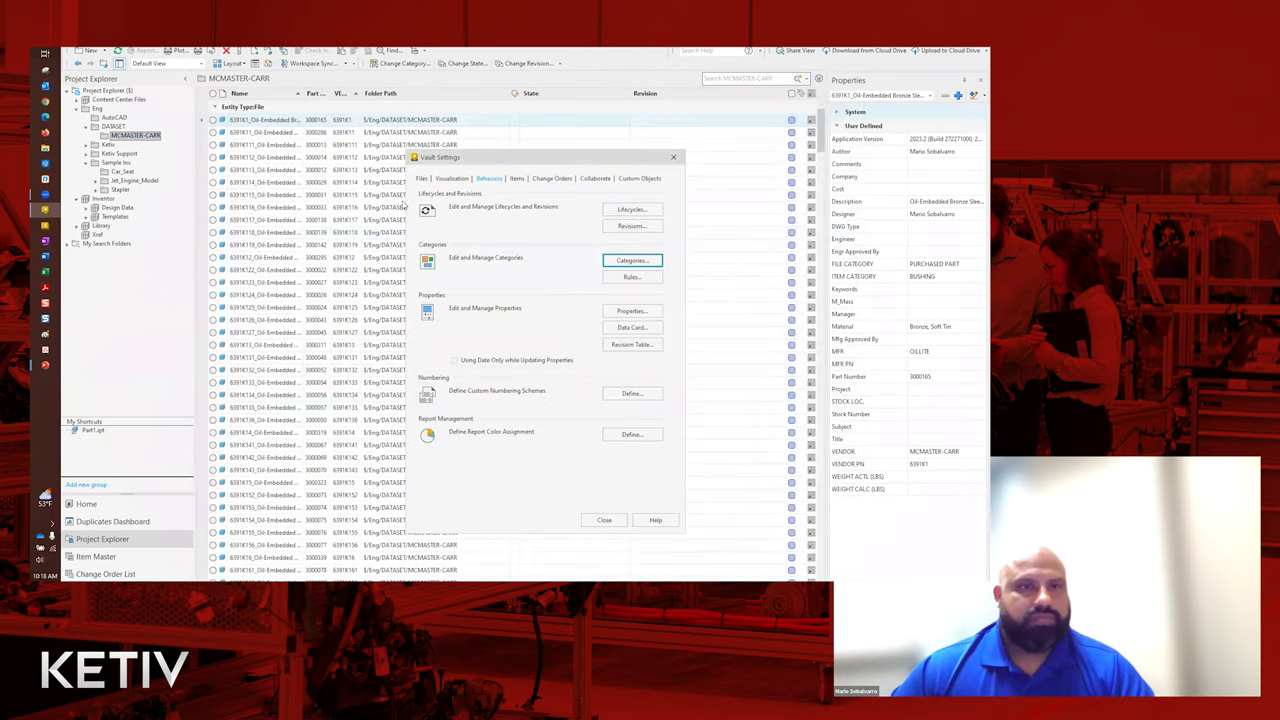
left_click(604, 520)
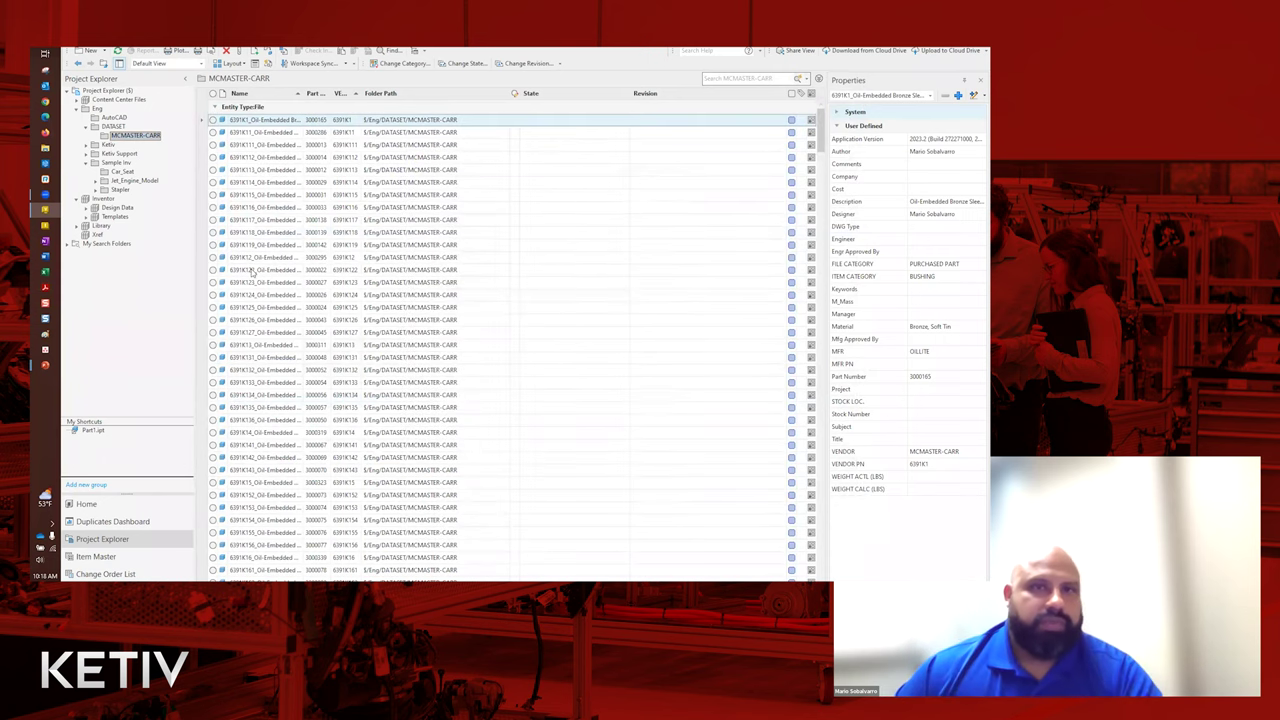
View the categories offered for files 6391K1 through 6391K122, cancel the category change, and select only file 6391K1.
left_click(253, 270, "shift")
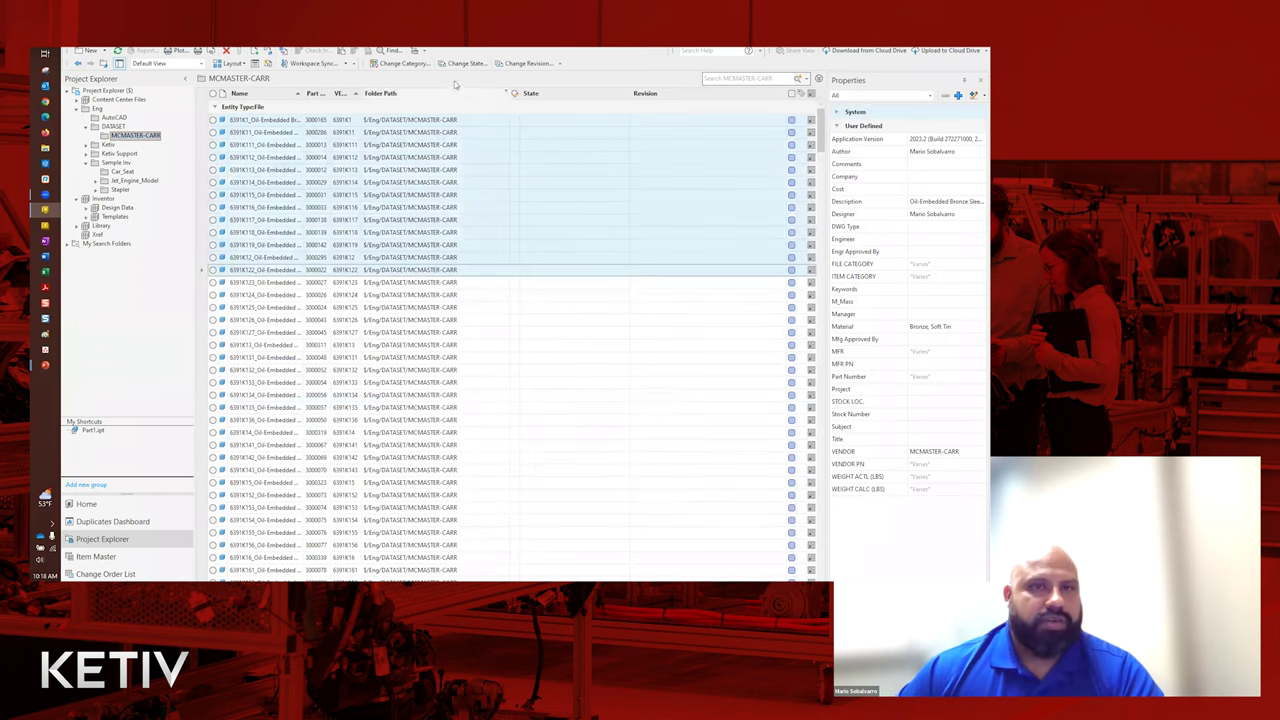
left_click(412, 64)
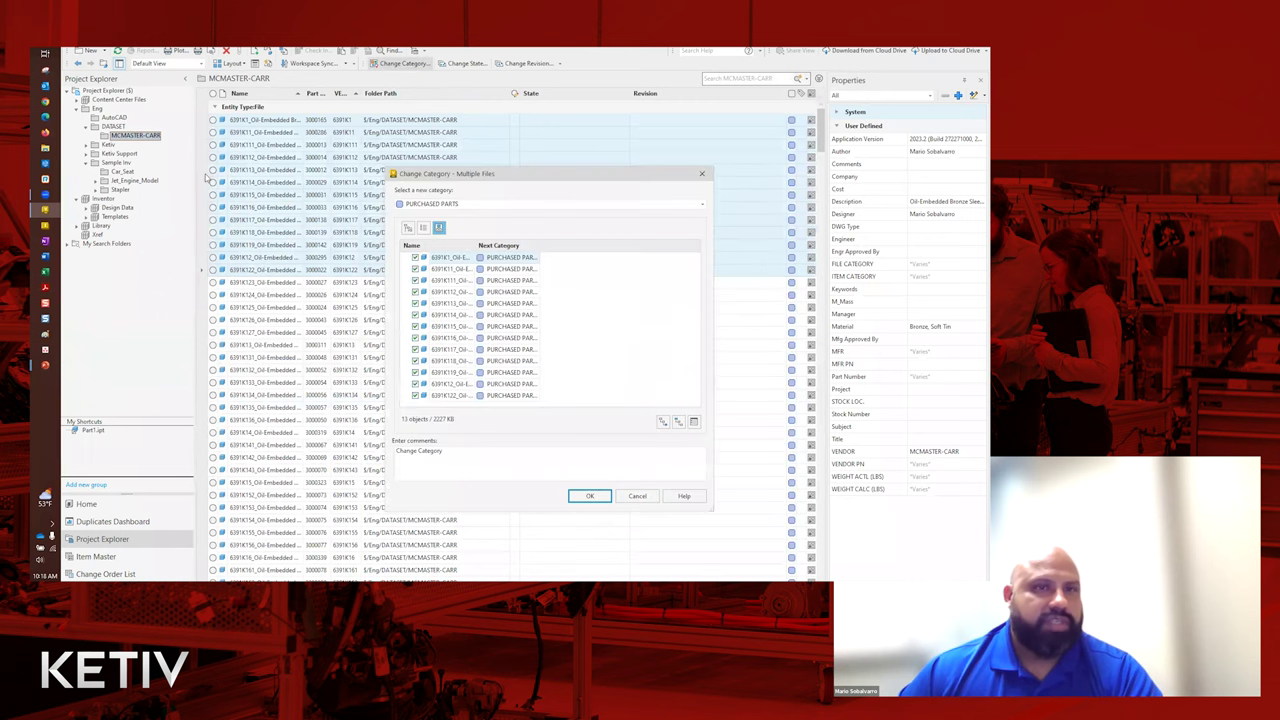
left_click_drag(450, 174, 225, 137)
left_click(236, 166)
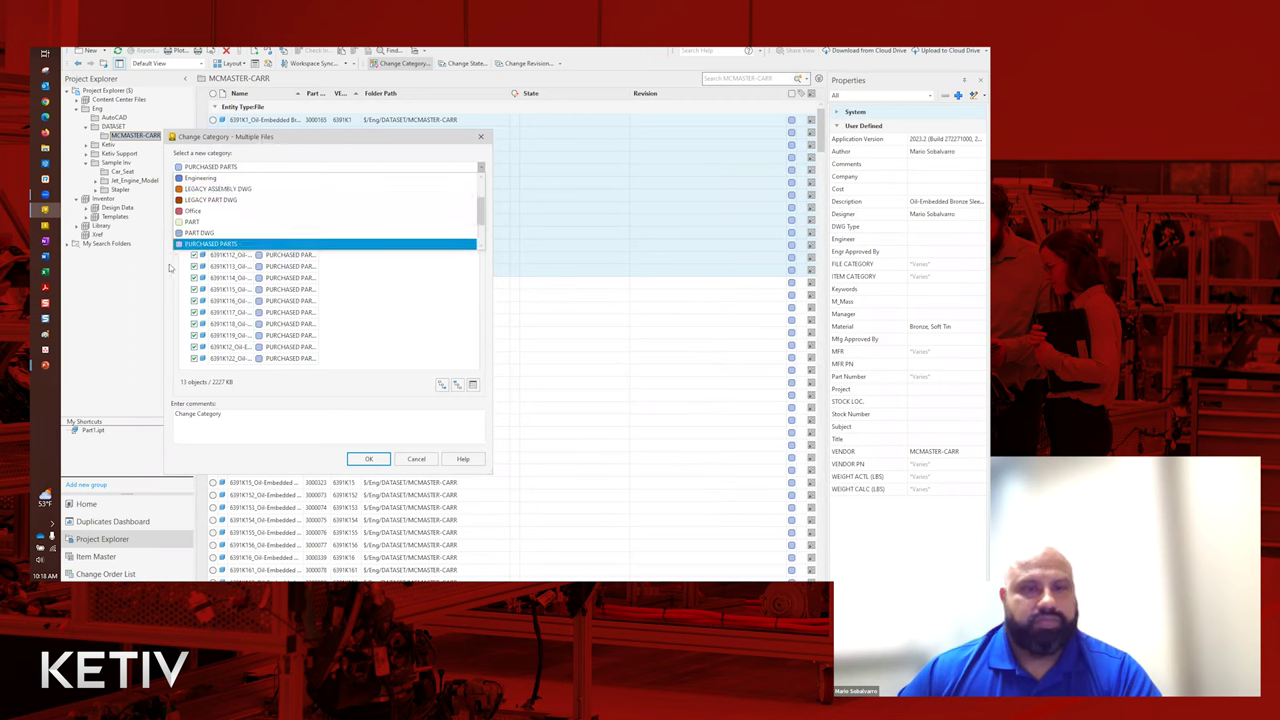
left_click(418, 460)
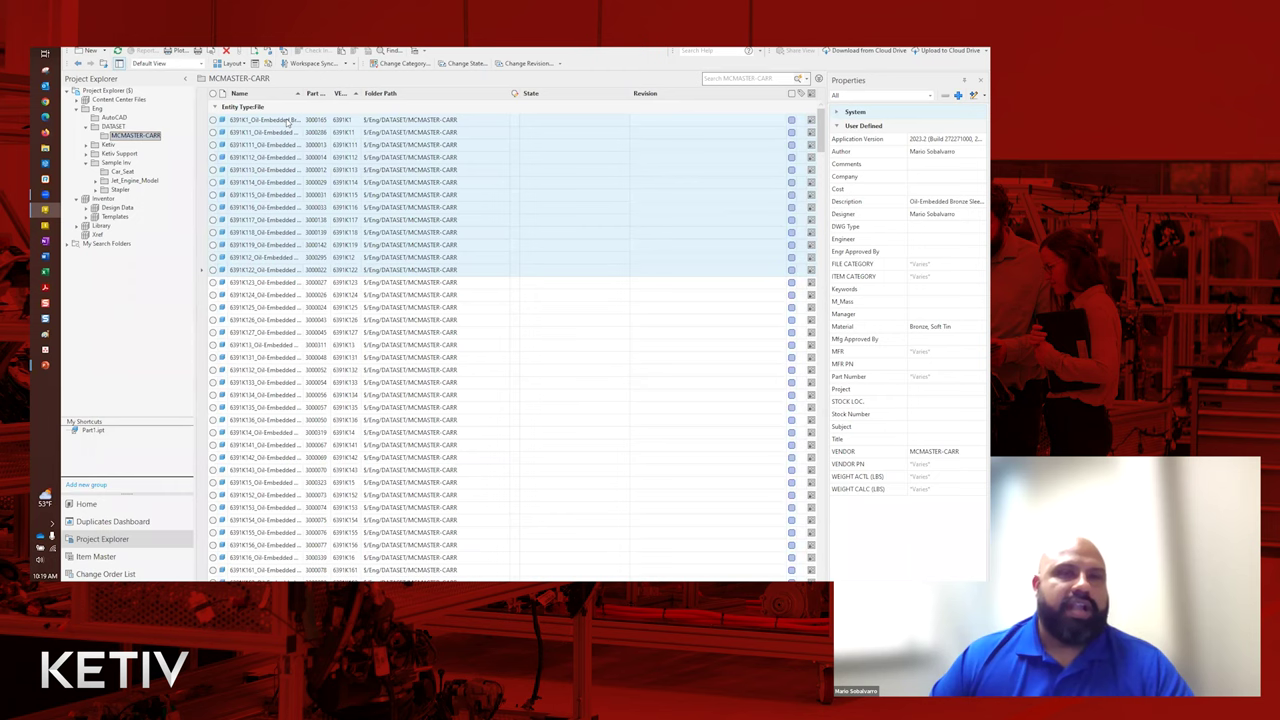
left_click(288, 120)
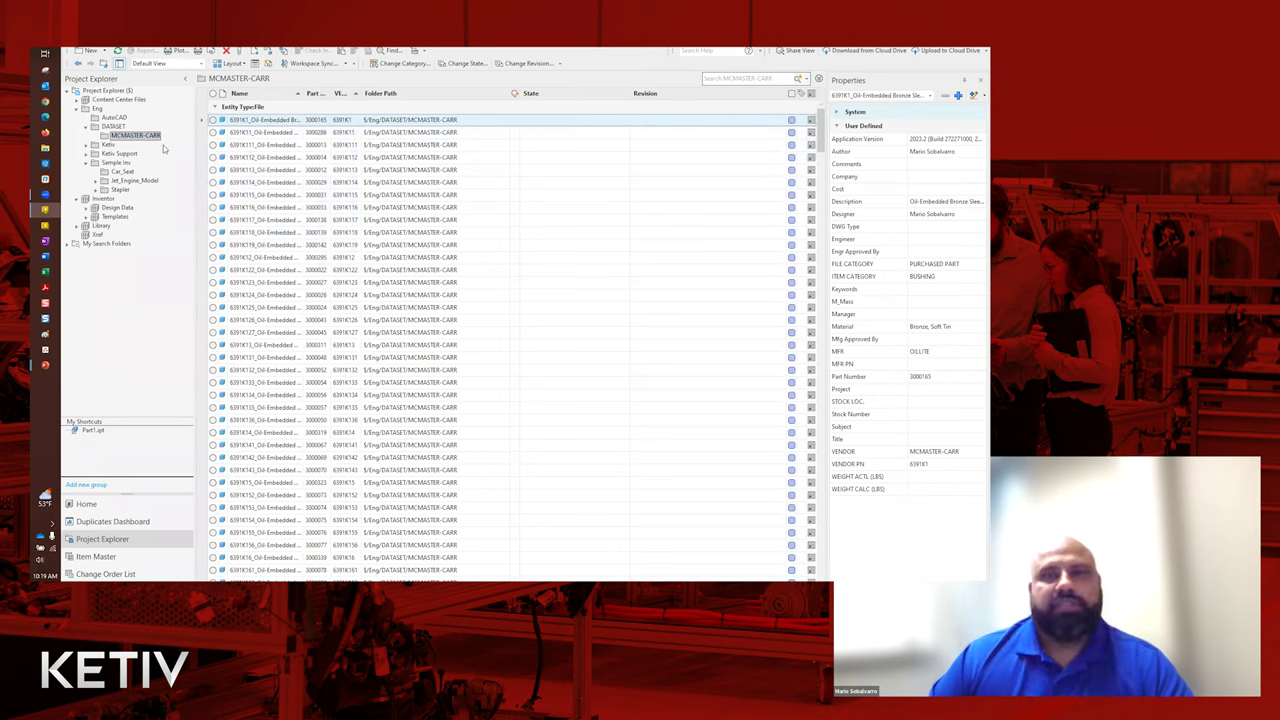
left_click(268, 146)
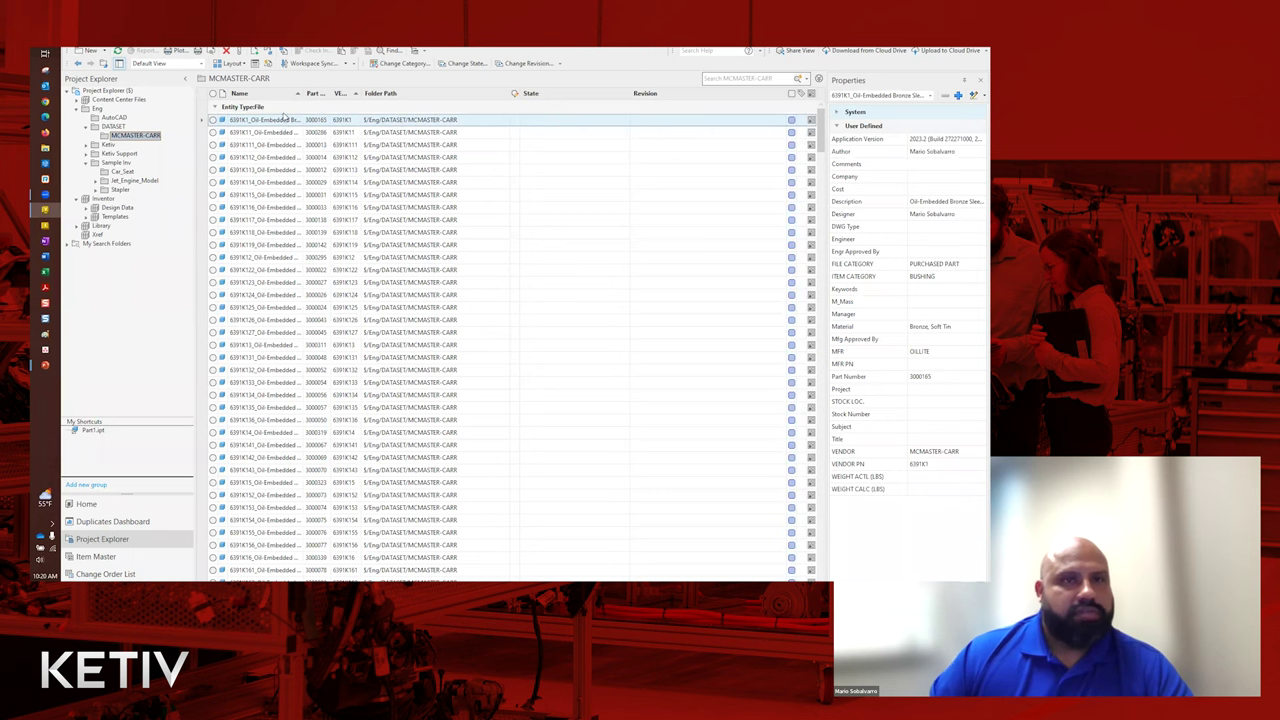
Open the category assignment rules for files from the Vault behavior settings.
left_click(140, 44)
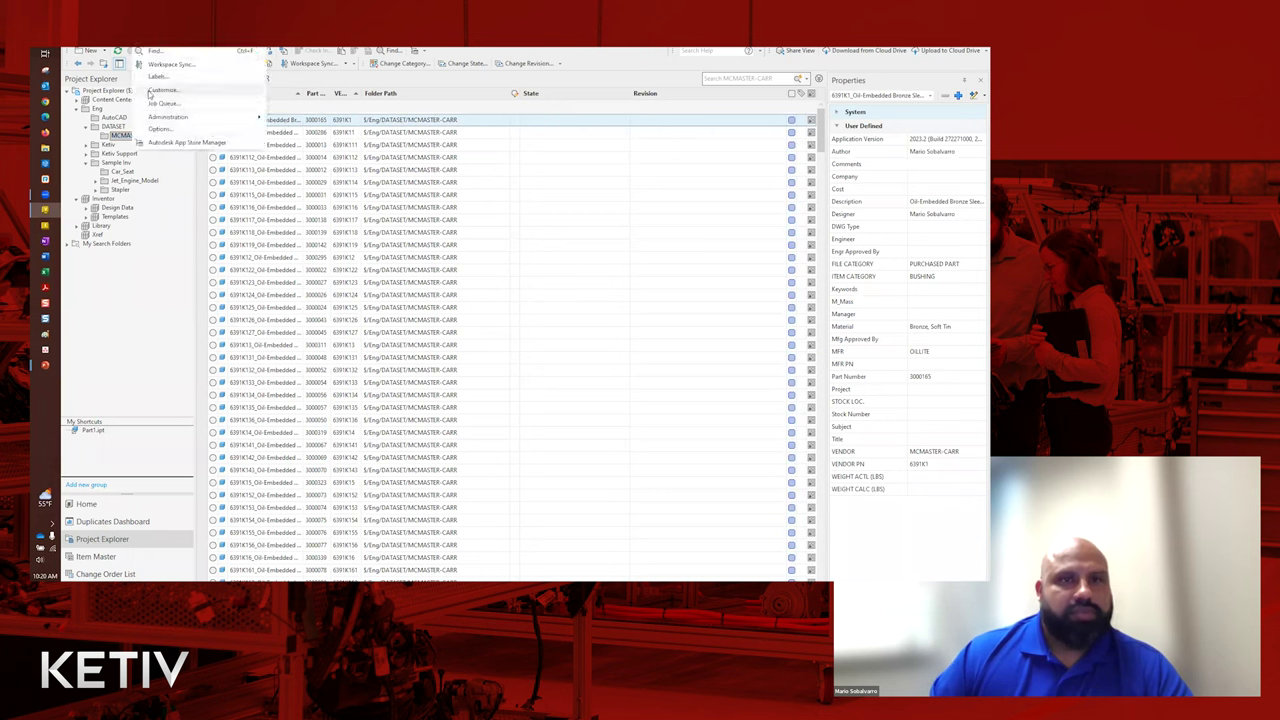
mouse_move(176, 120)
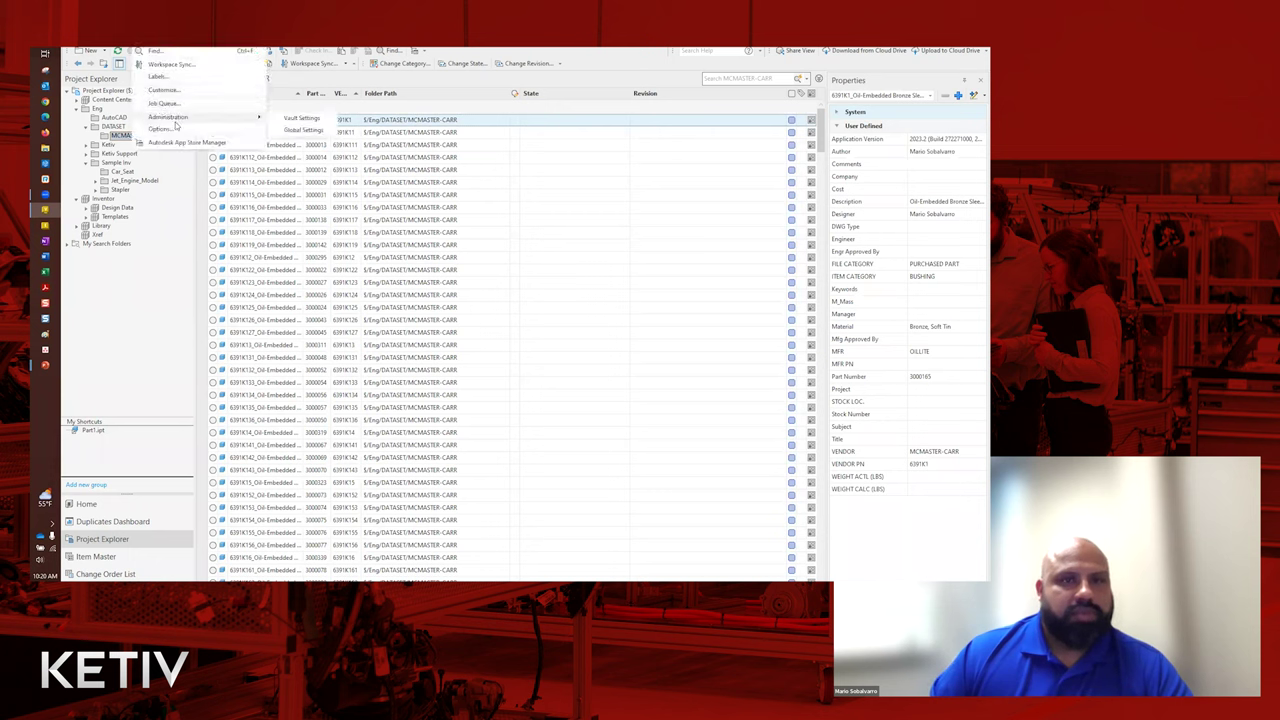
left_click(300, 119)
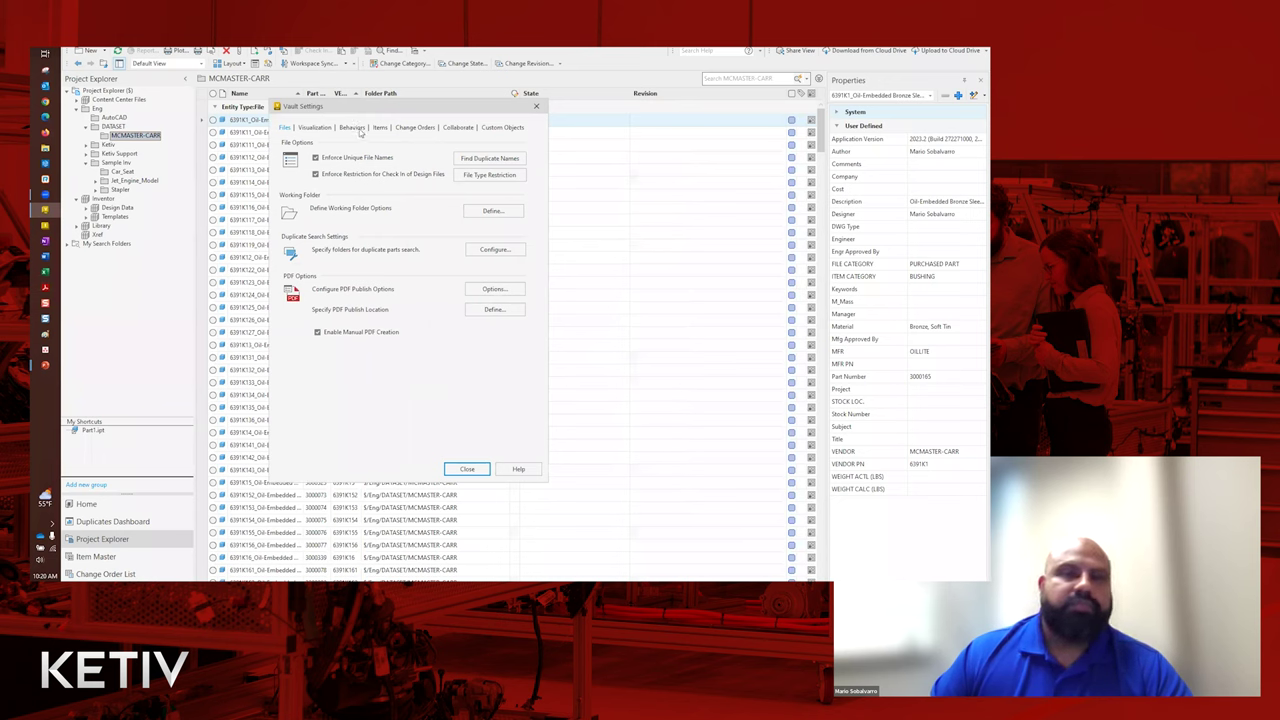
left_click(352, 128)
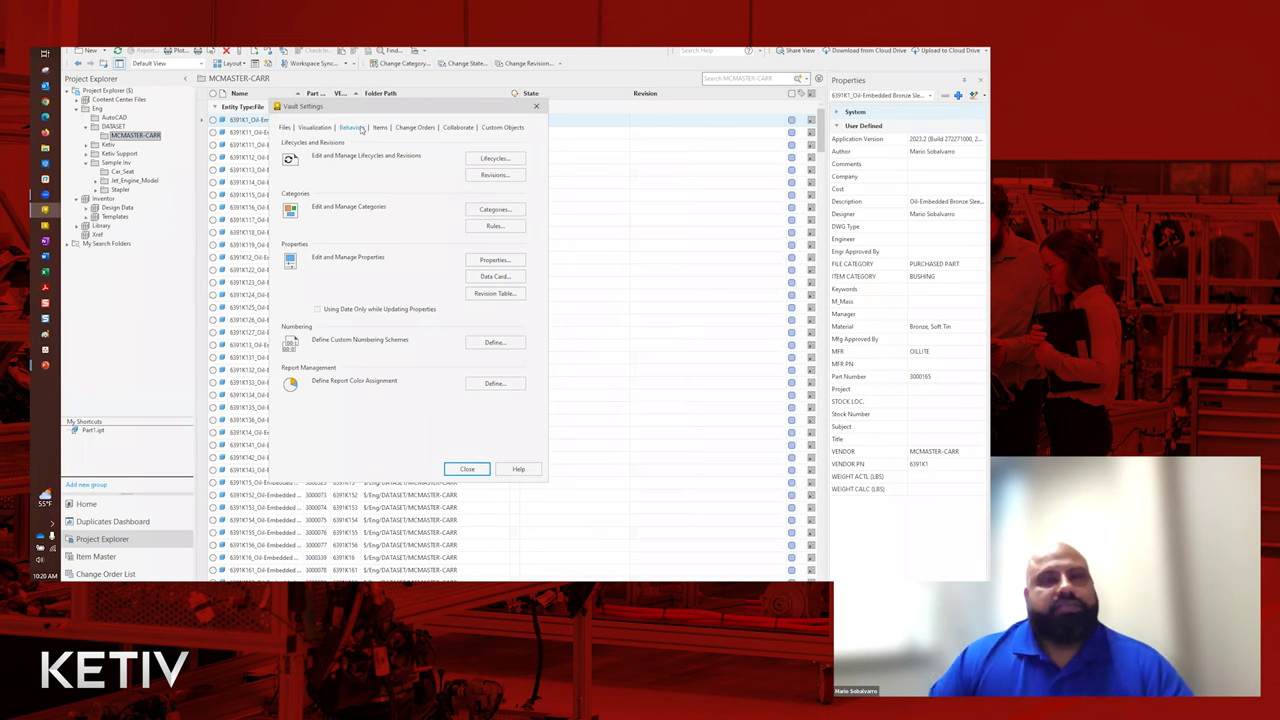
left_click(495, 227)
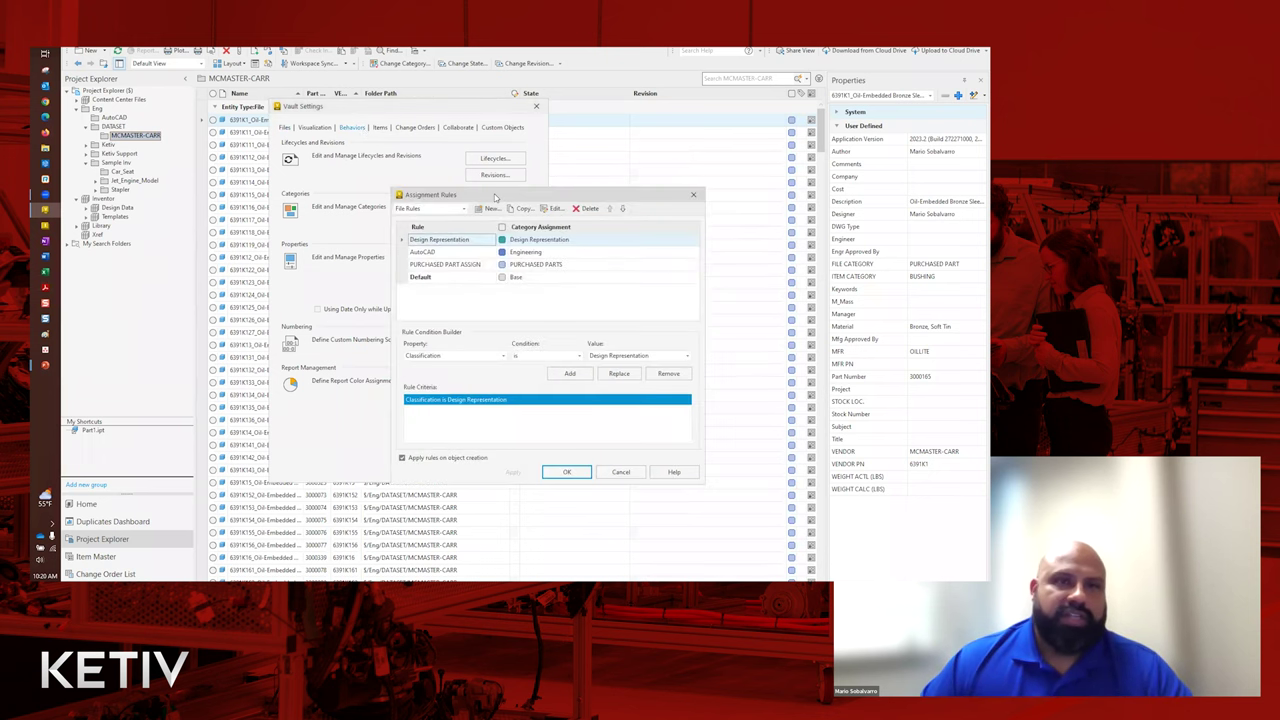
left_click_drag(494, 197, 339, 136)
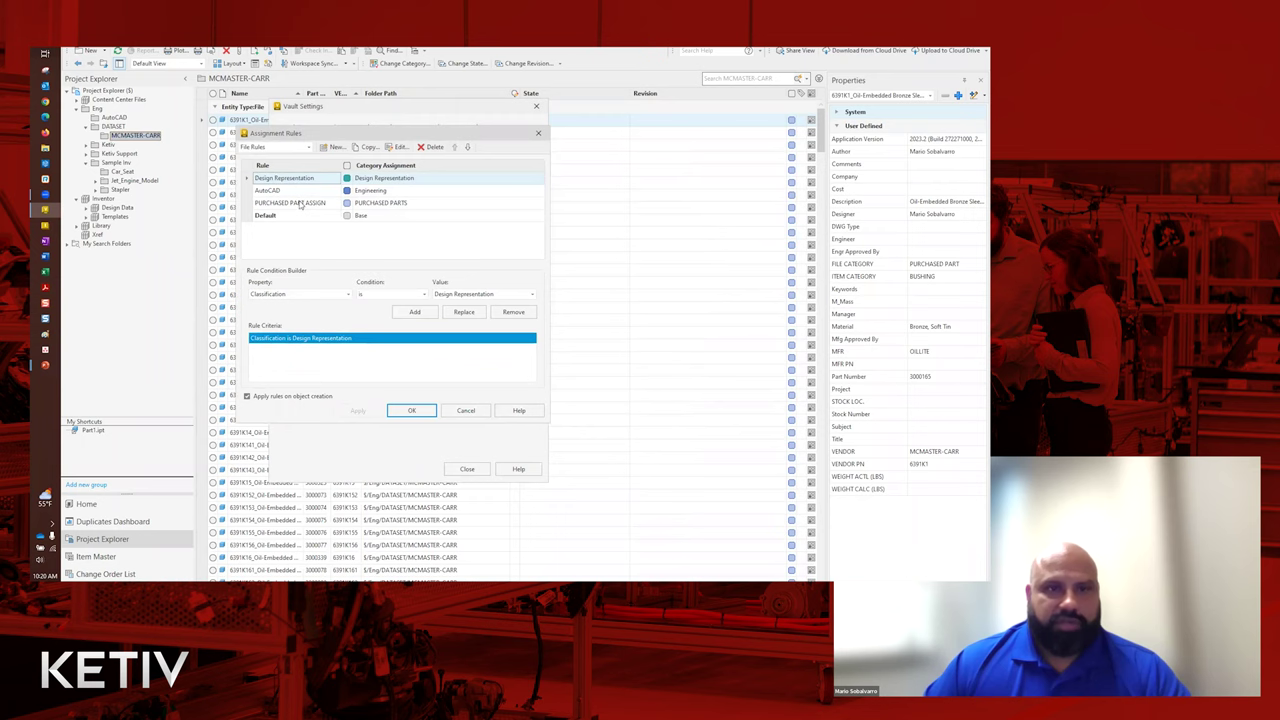
Add the criterion FILE CATEGORY is PURCHASED PART to the PURCHASED PART ASSIGN rule.
left_click(300, 204)
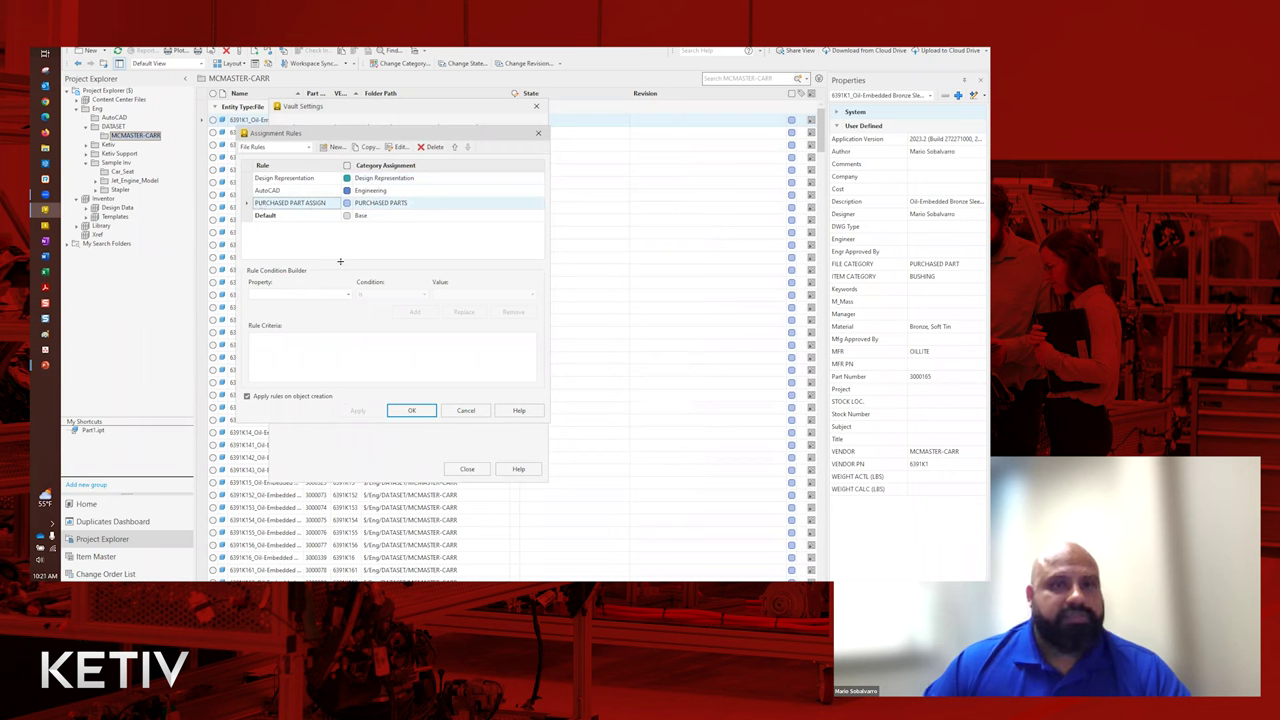
left_click(348, 294)
scroll(299, 318, "down", 4)
scroll(299, 318, "down", 2)
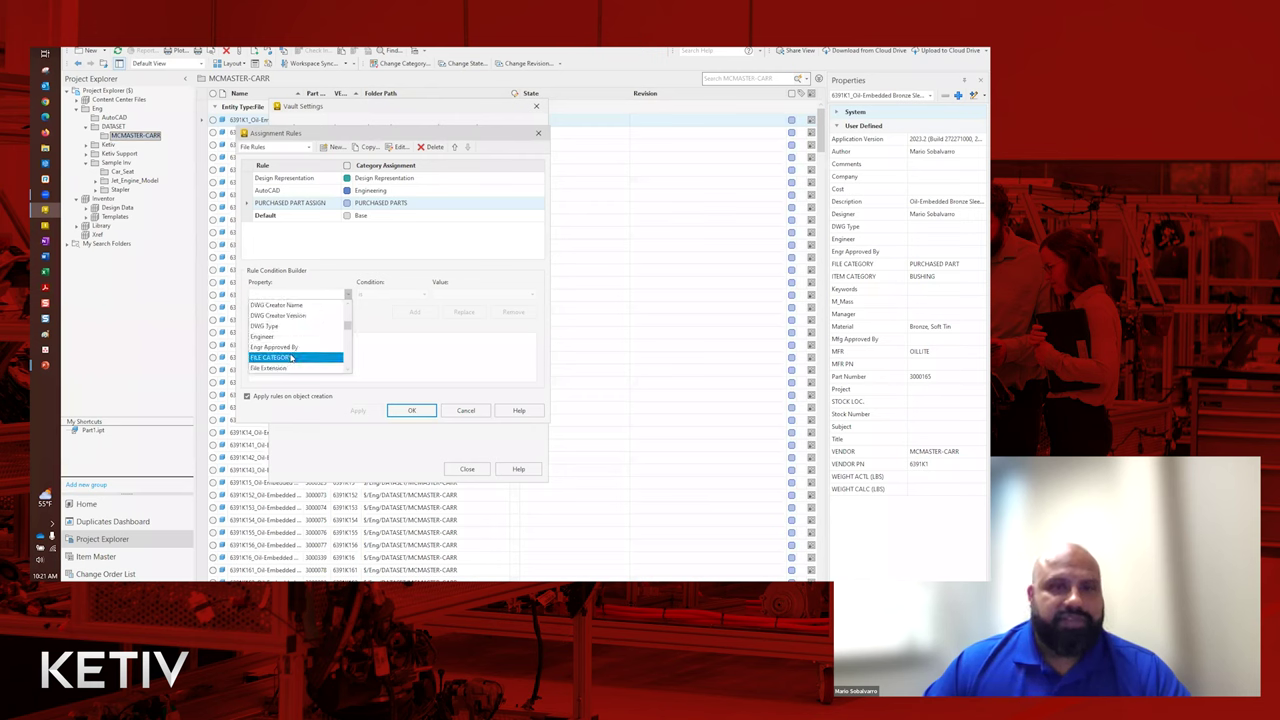
left_click(291, 358)
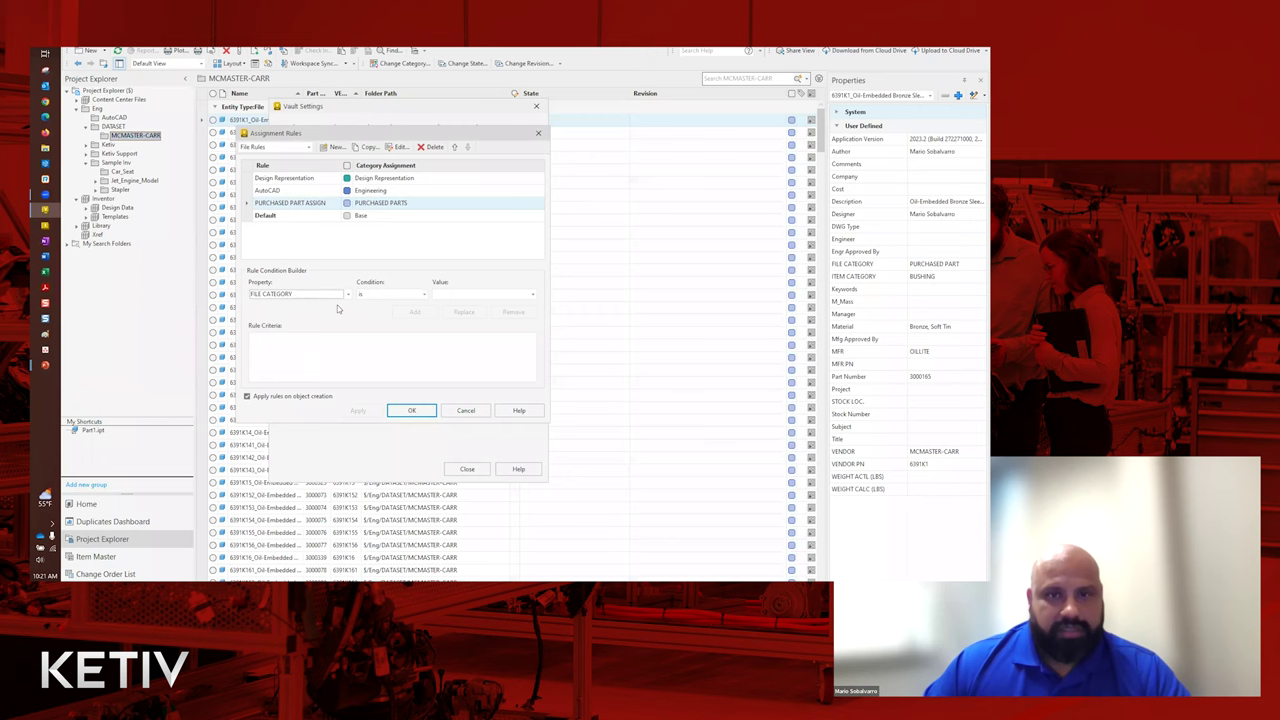
left_click(533, 295)
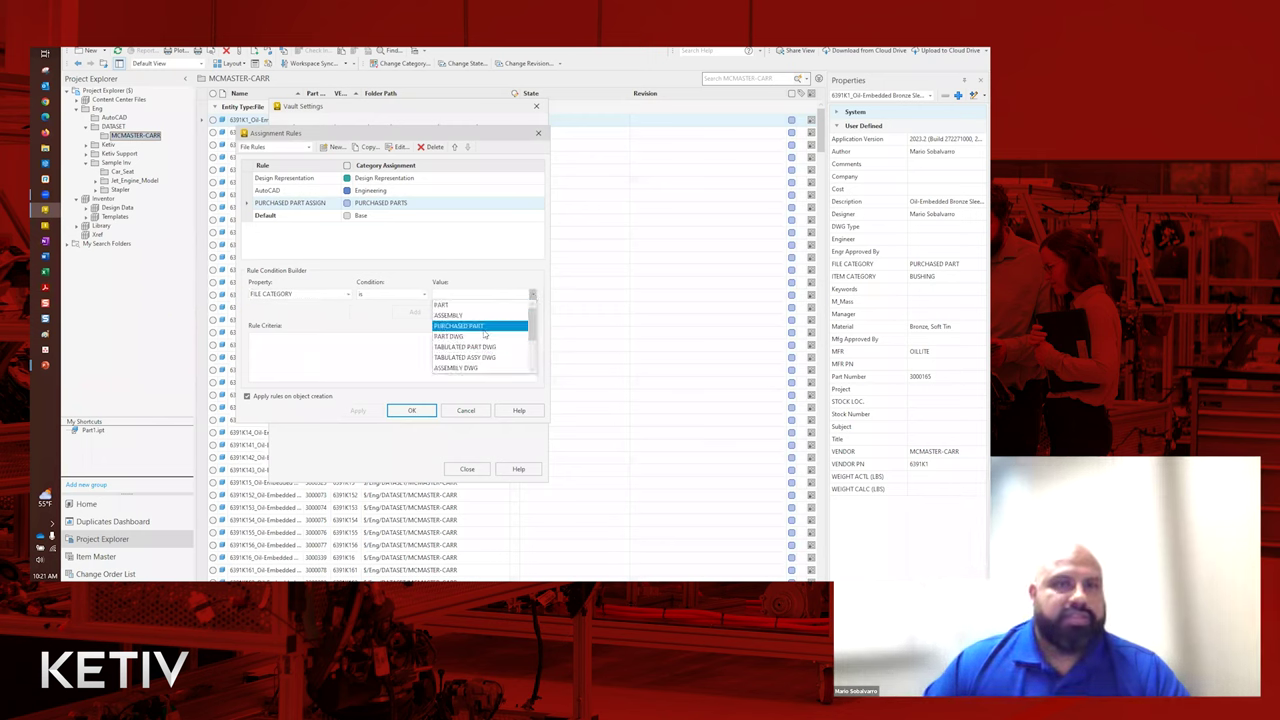
left_click(478, 326)
left_click(410, 312)
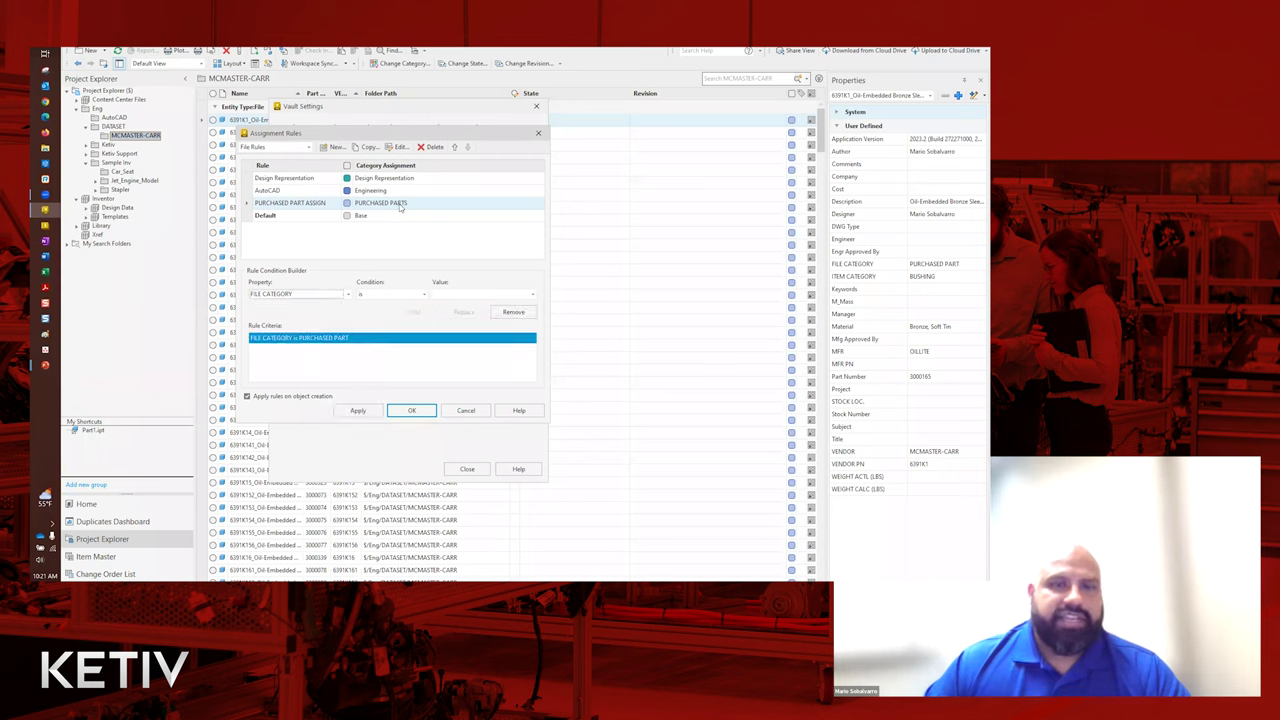
left_click(367, 411)
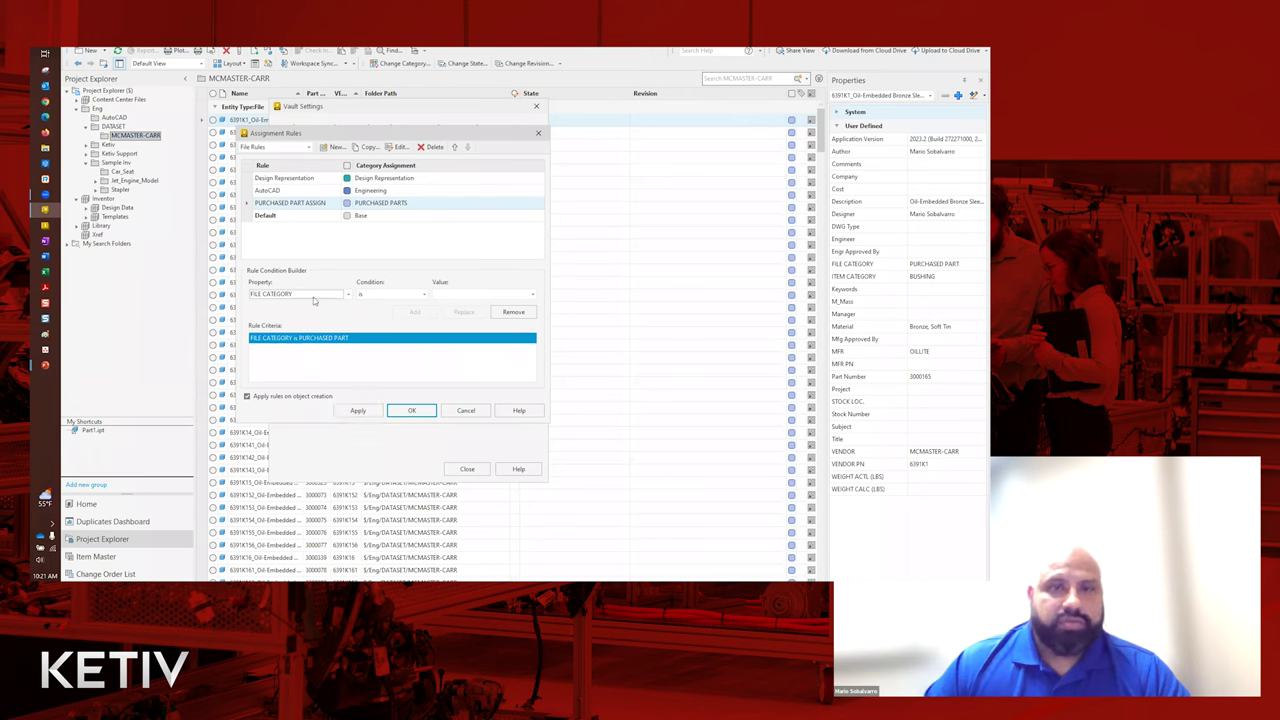
Apply the PURCHASED PART ASSIGN rule and confirm the file assignment rules.
left_click(532, 294)
left_click(370, 325)
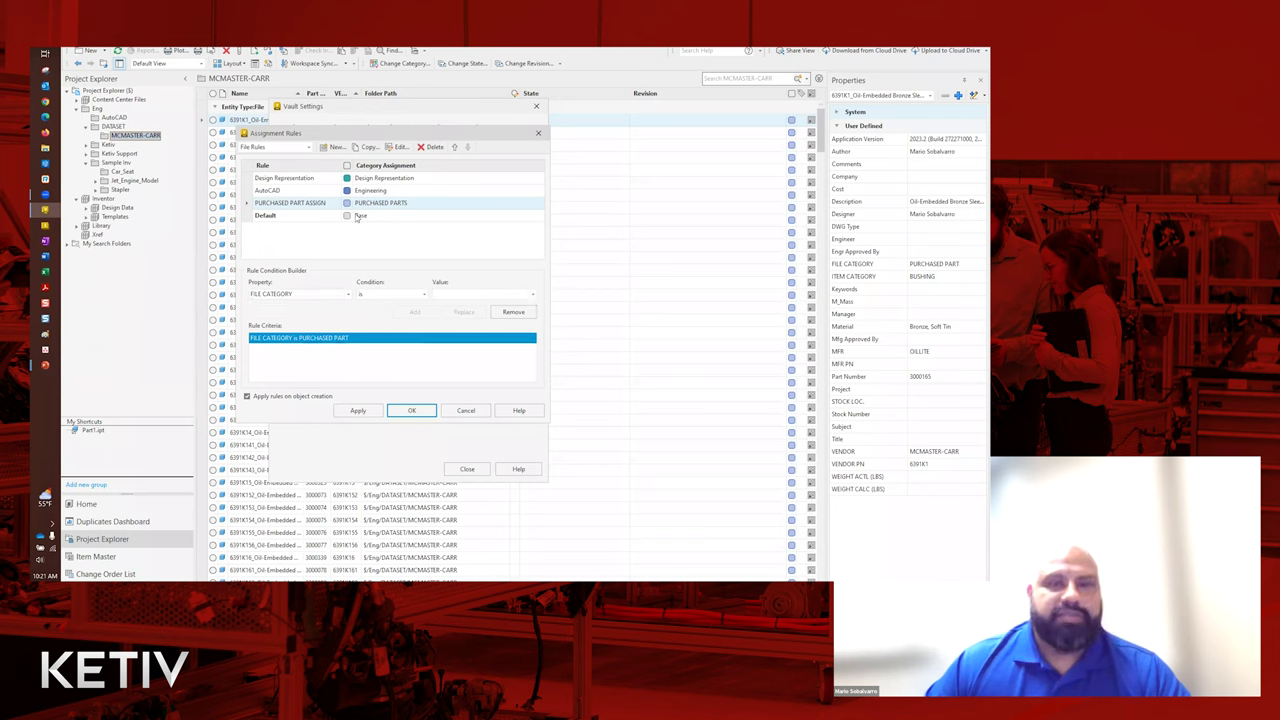
left_click(367, 411)
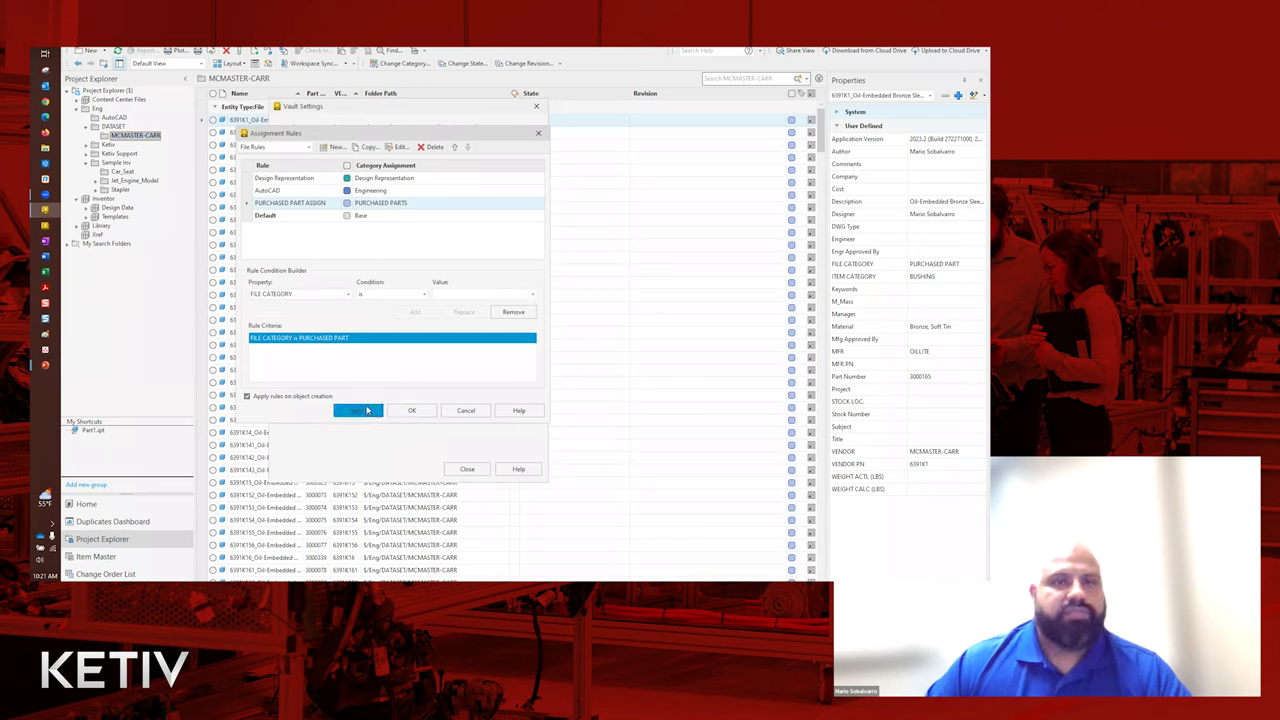
left_click(411, 410)
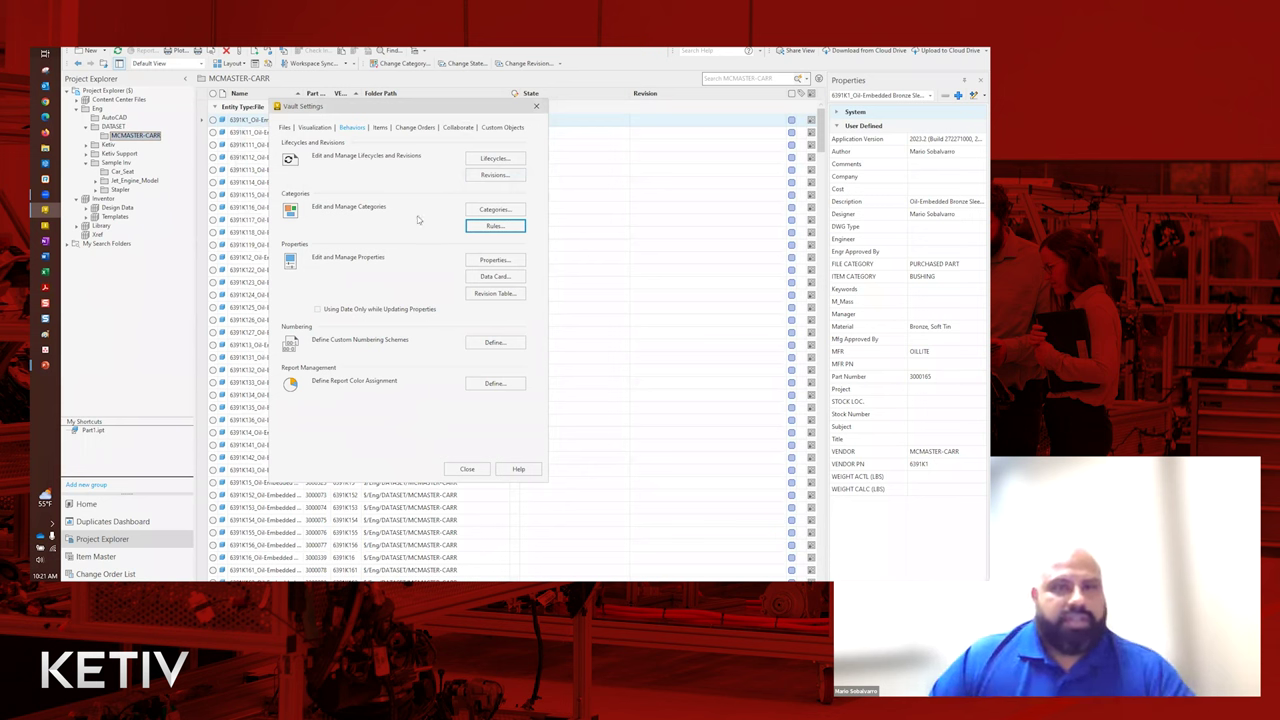
View the criteria of the BUSHING ASSIGN rule among the item assignment rules, and close the Vault settings.
left_click(481, 229)
left_click(306, 148)
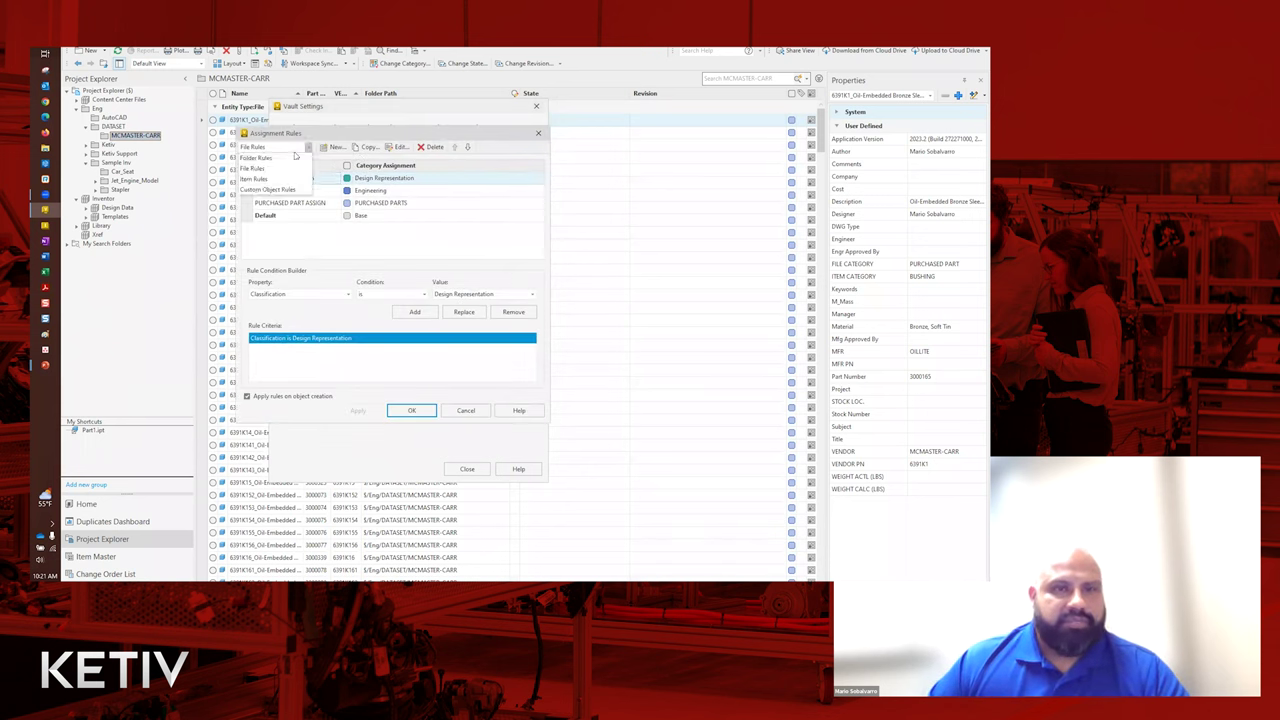
left_click(253, 179)
scroll(303, 234, "down", 2)
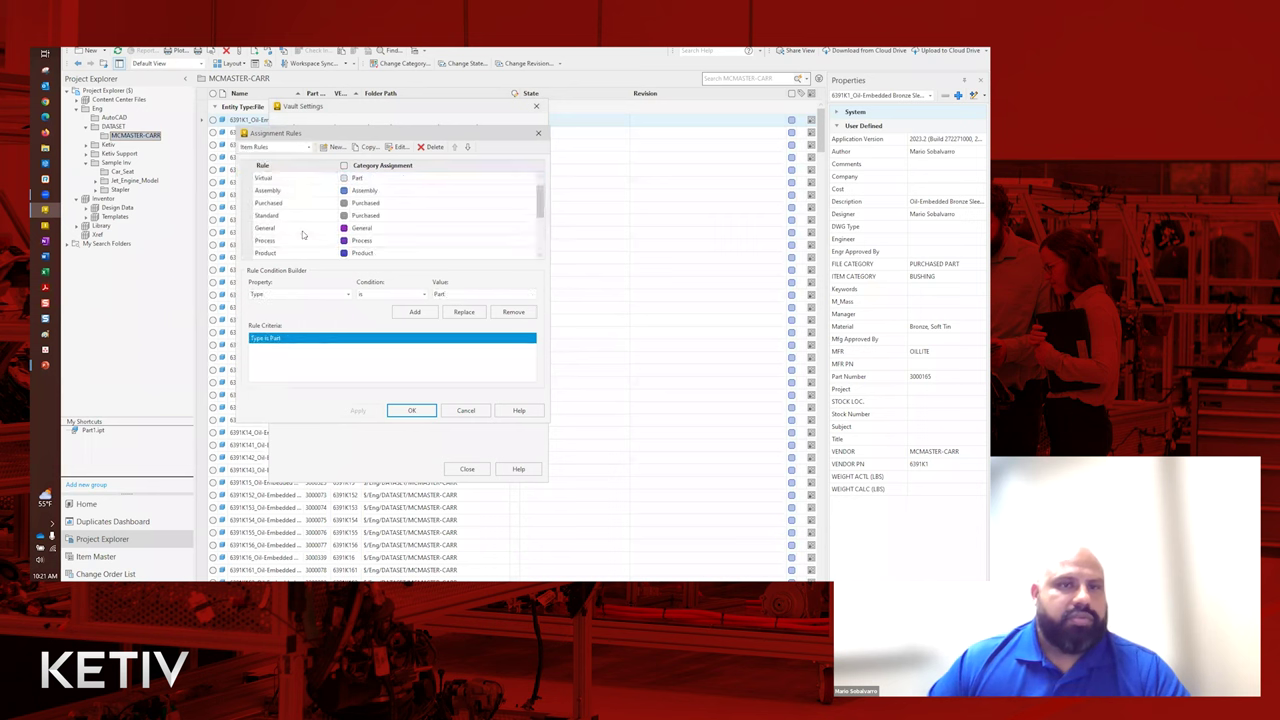
left_click(294, 228)
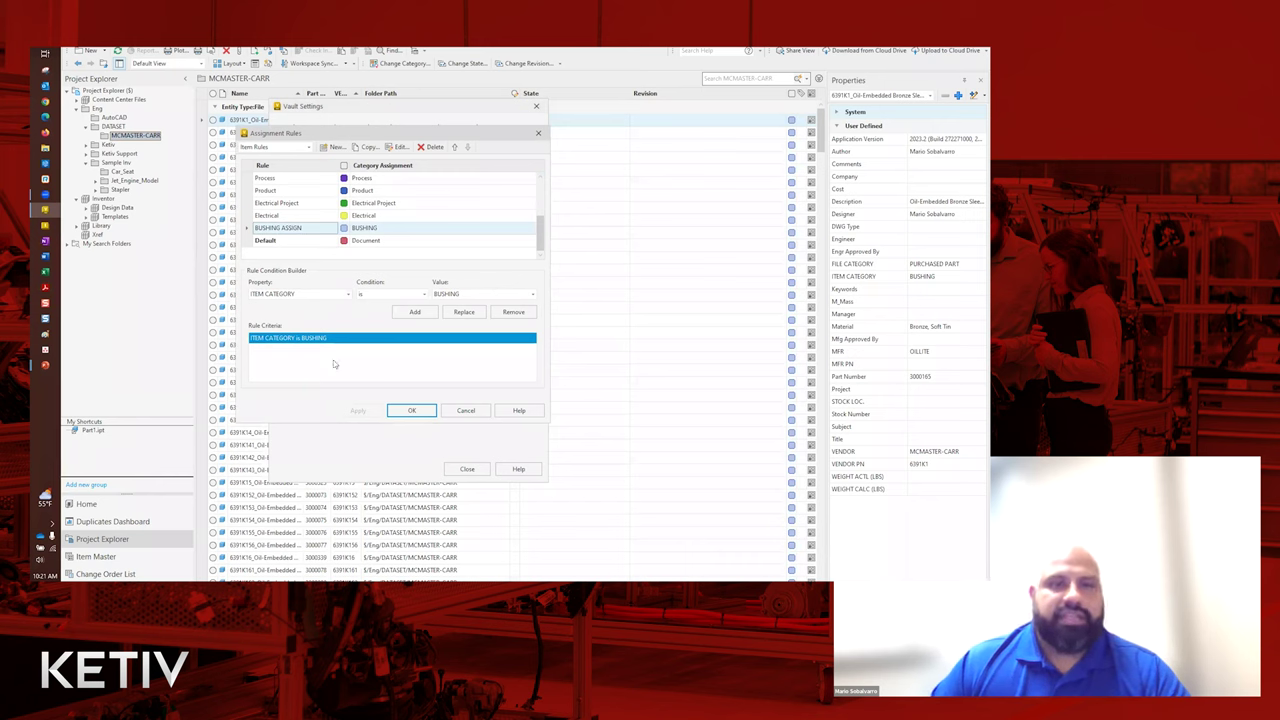
left_click(416, 410)
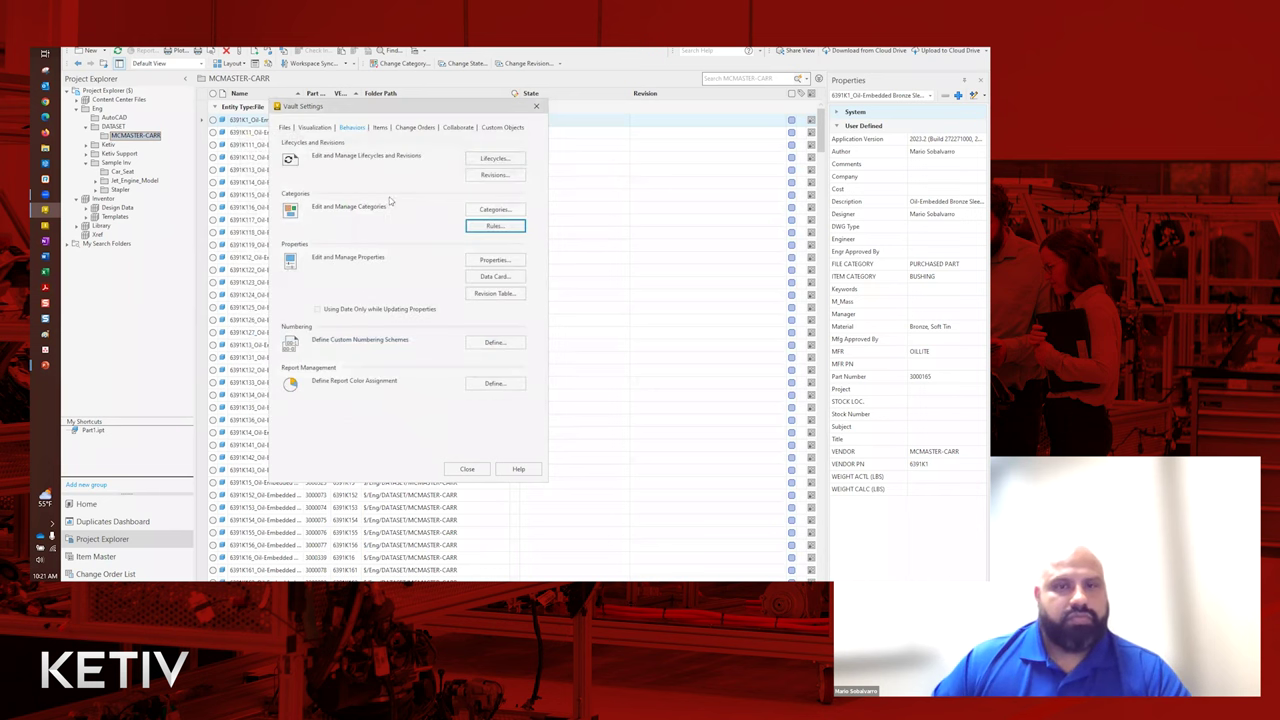
left_click(478, 470)
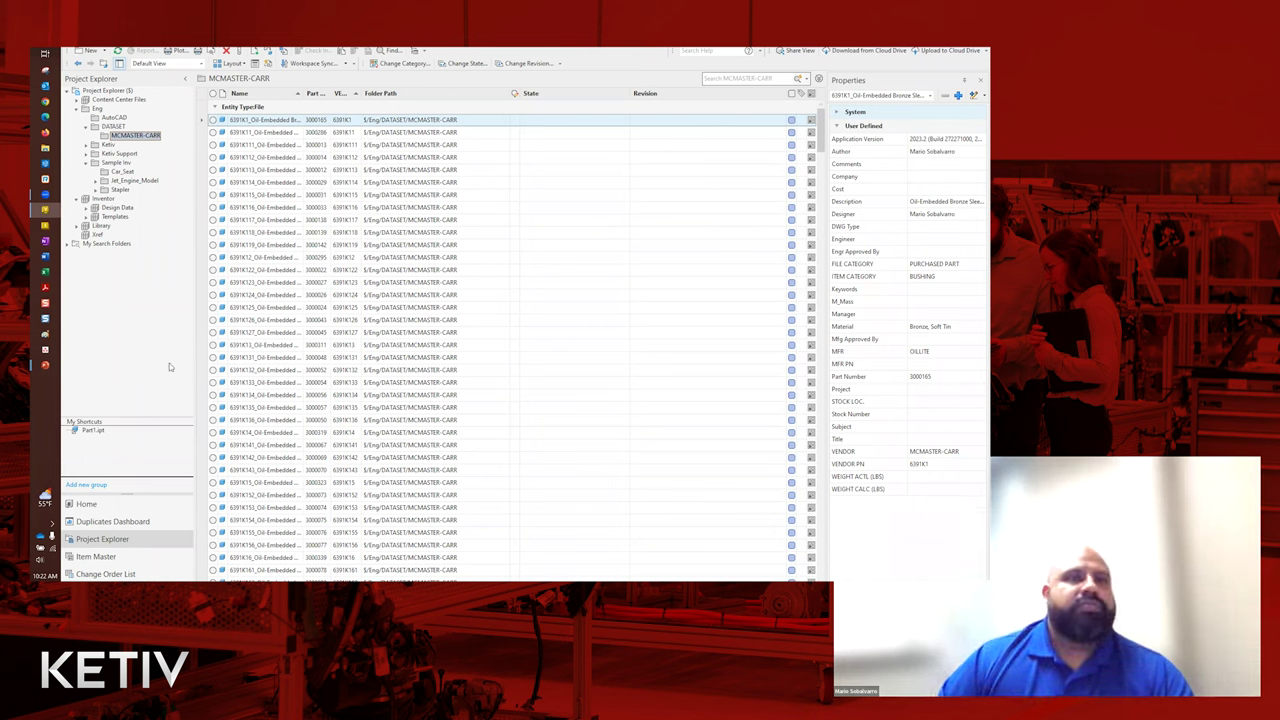
Open the Item Master, select item 3000001 and sort the list by SHAFT DIA (IN) in ascending order.
left_click(95, 556)
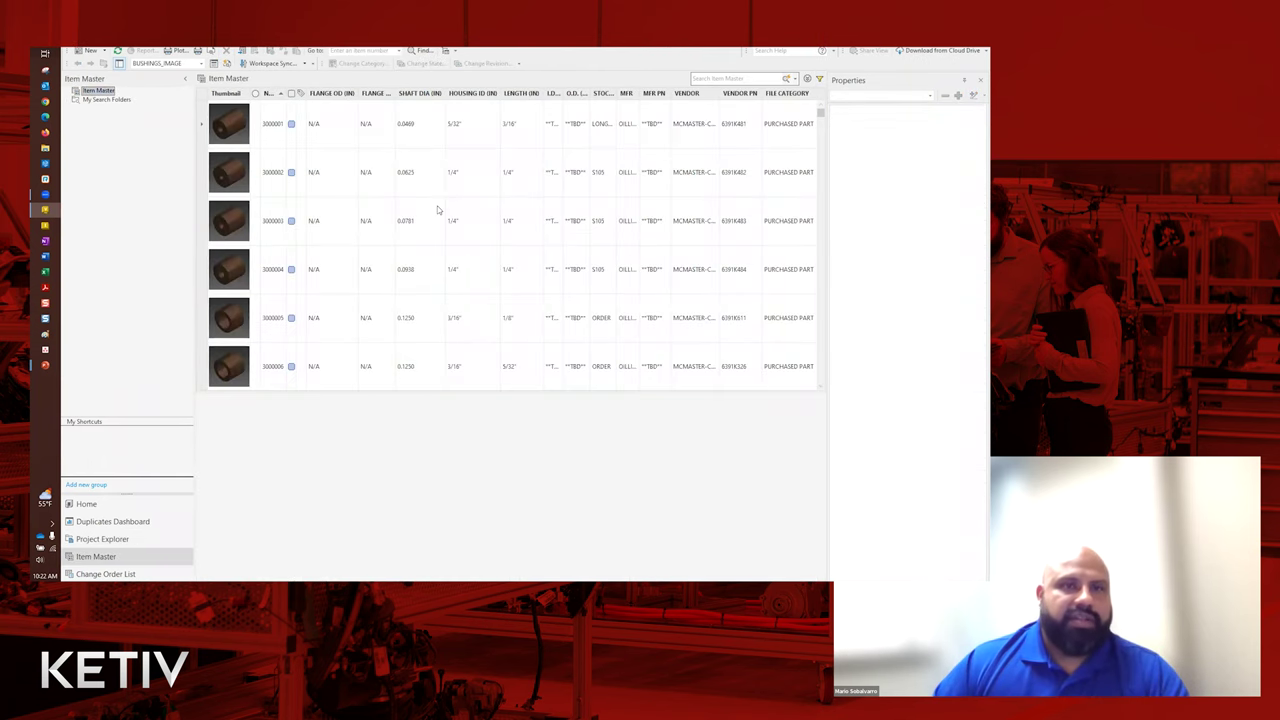
left_click(333, 133)
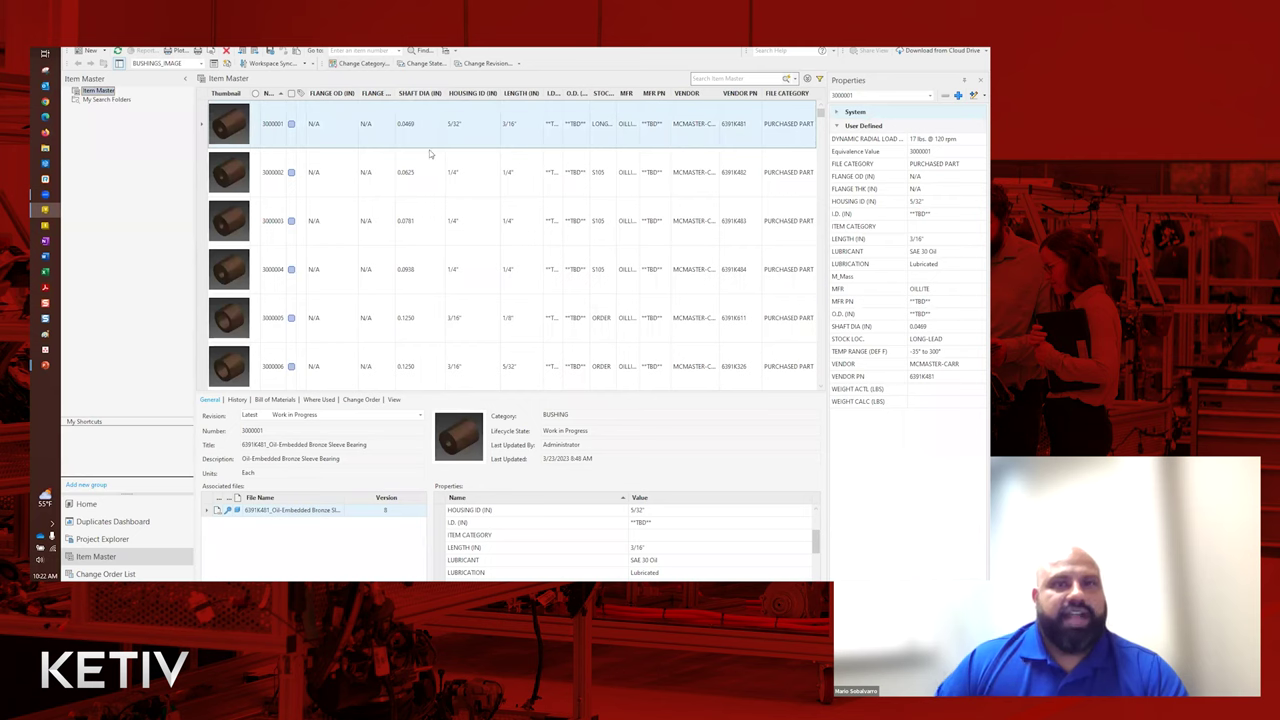
left_click(426, 93)
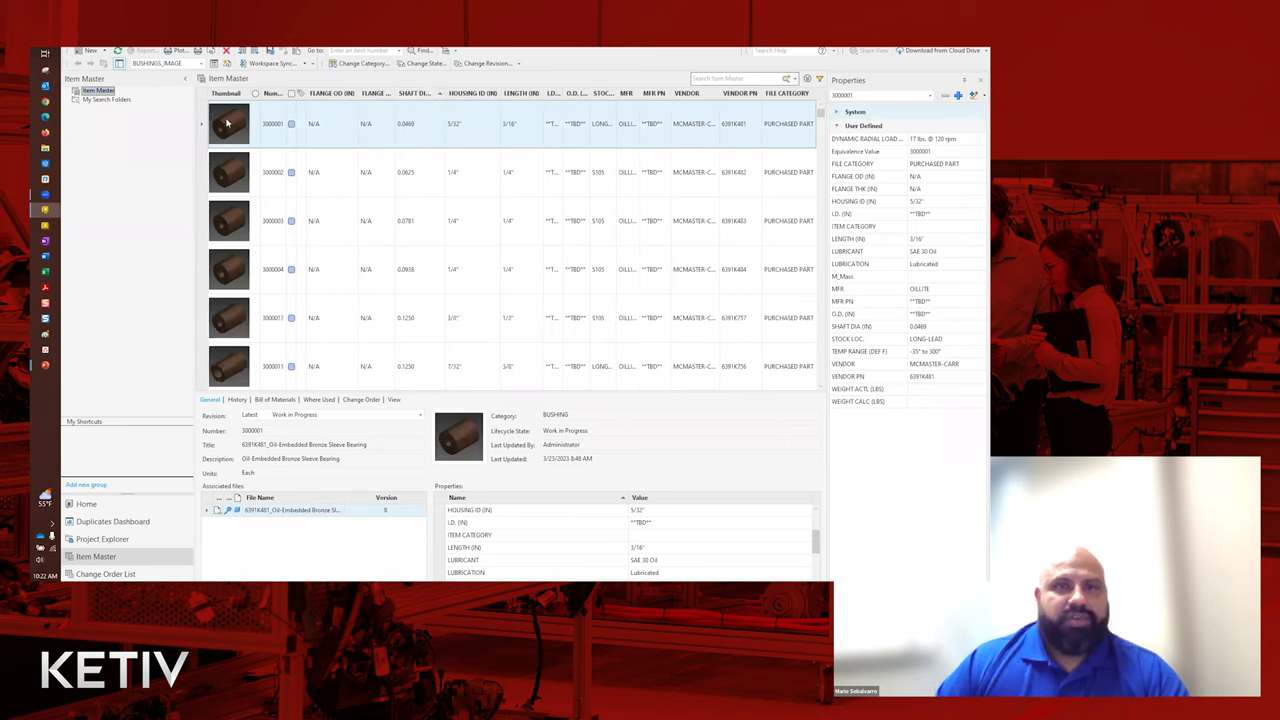
left_click(435, 93)
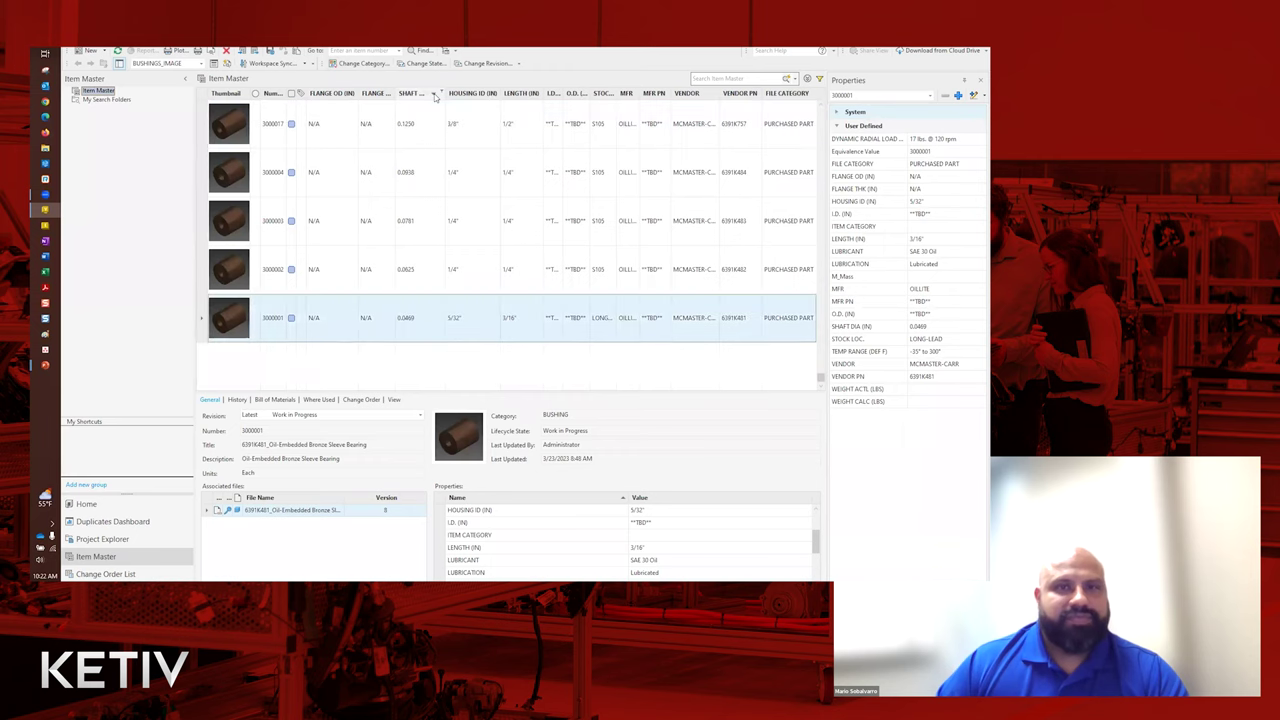
left_click(435, 94)
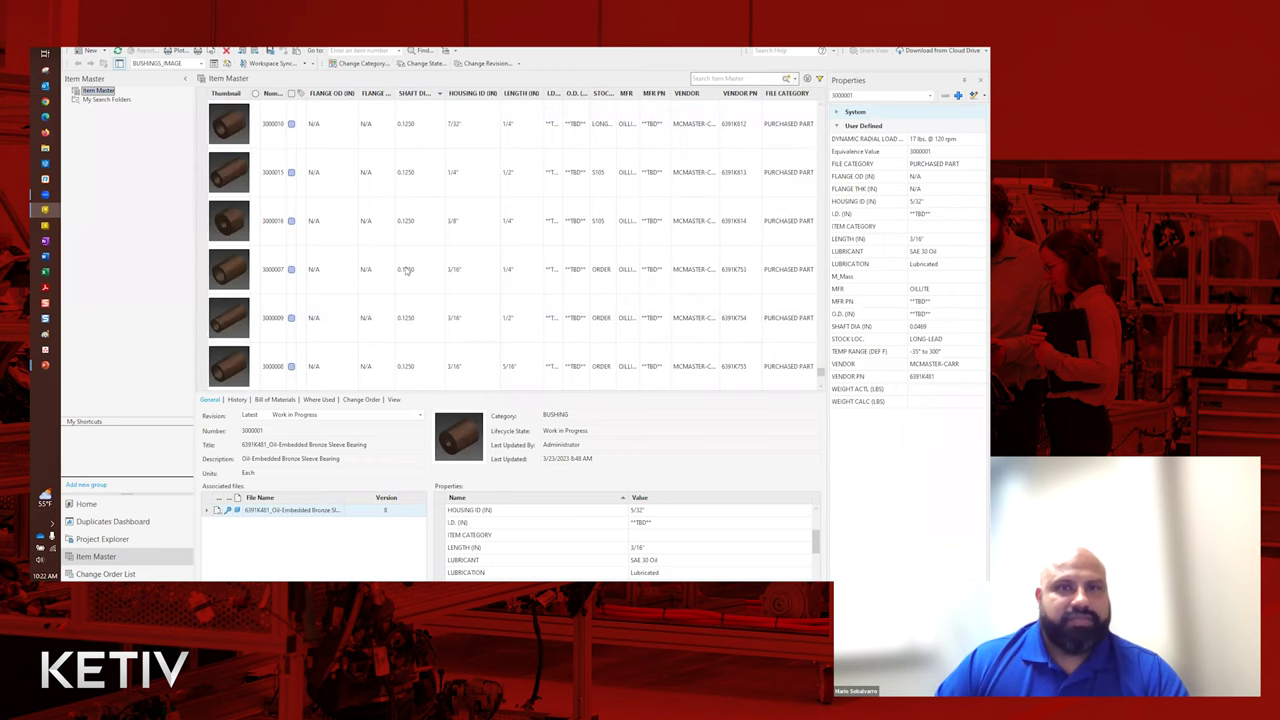
left_click(440, 93)
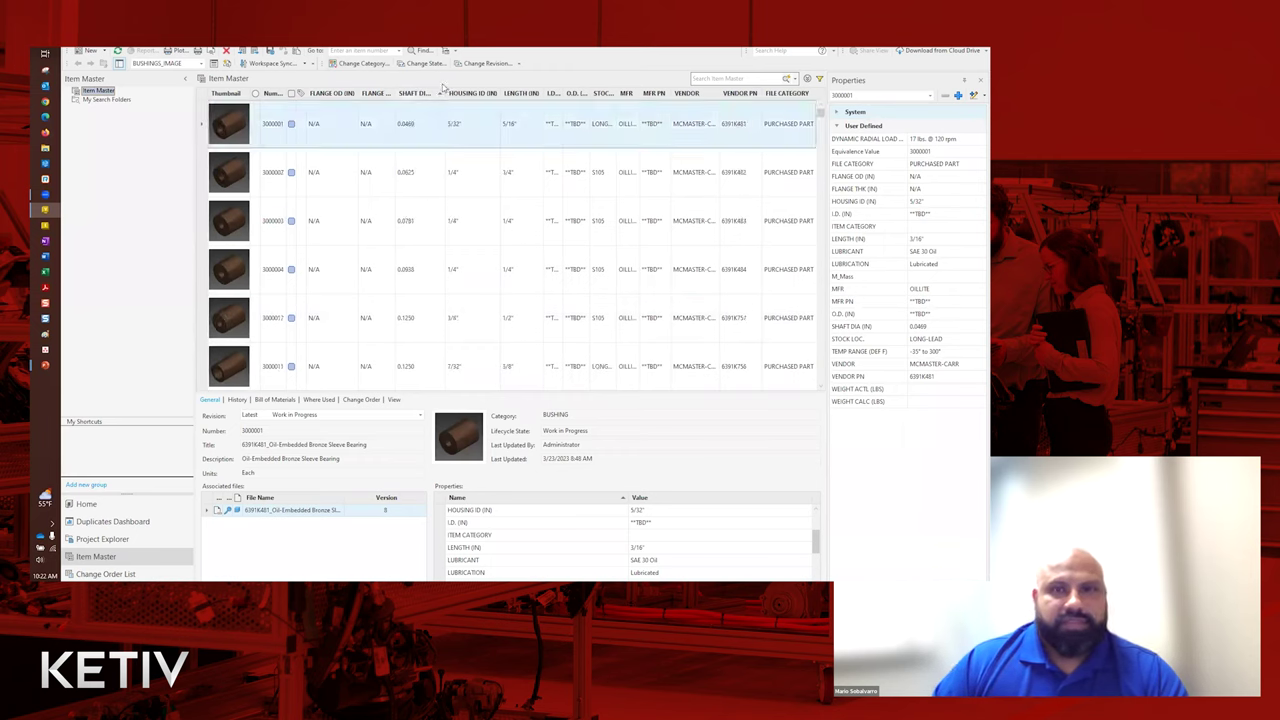
Filter the items to a SHAFT DIA (IN) of 0.5000 and a LENGTH (IN) of 1".
left_click(442, 93)
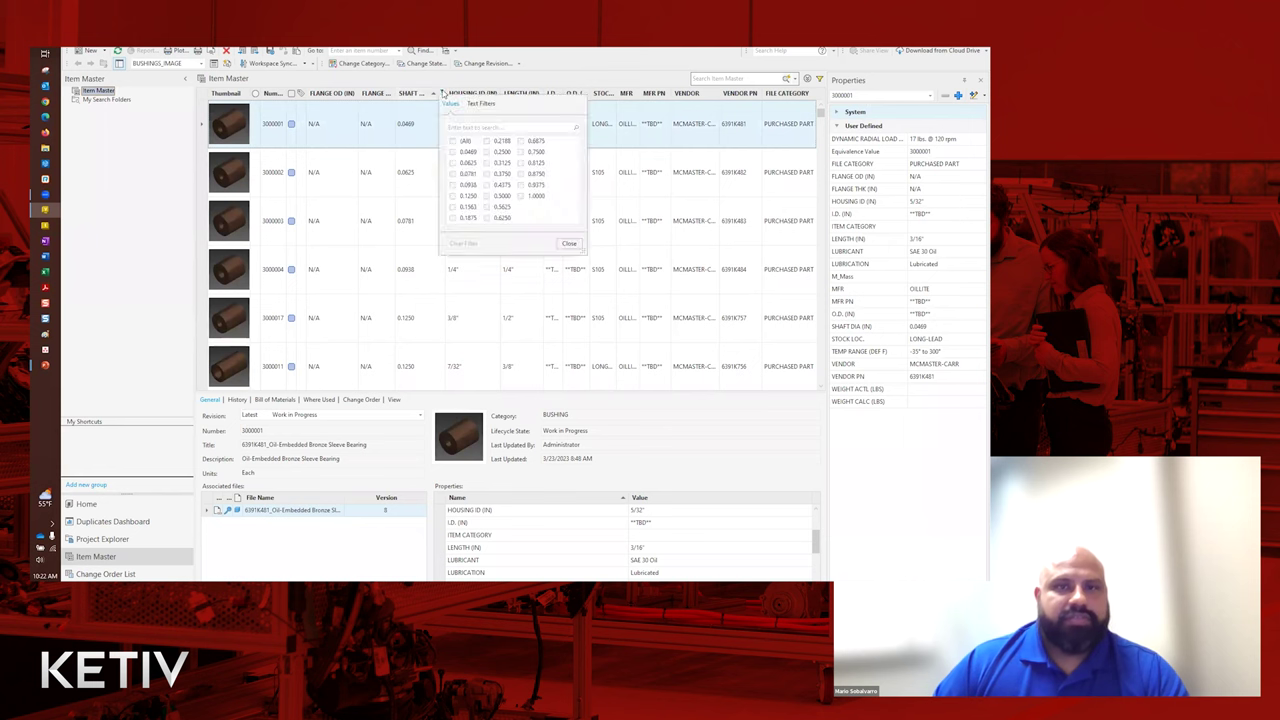
left_click(488, 196)
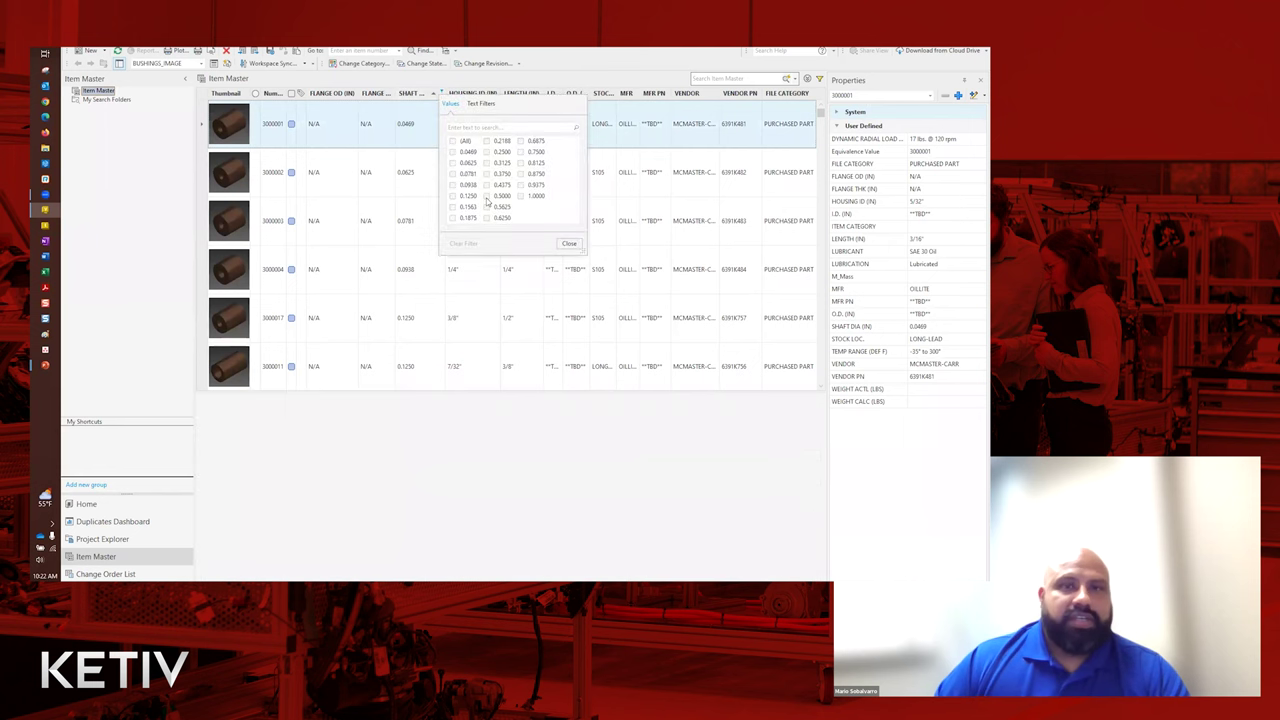
left_click(569, 243)
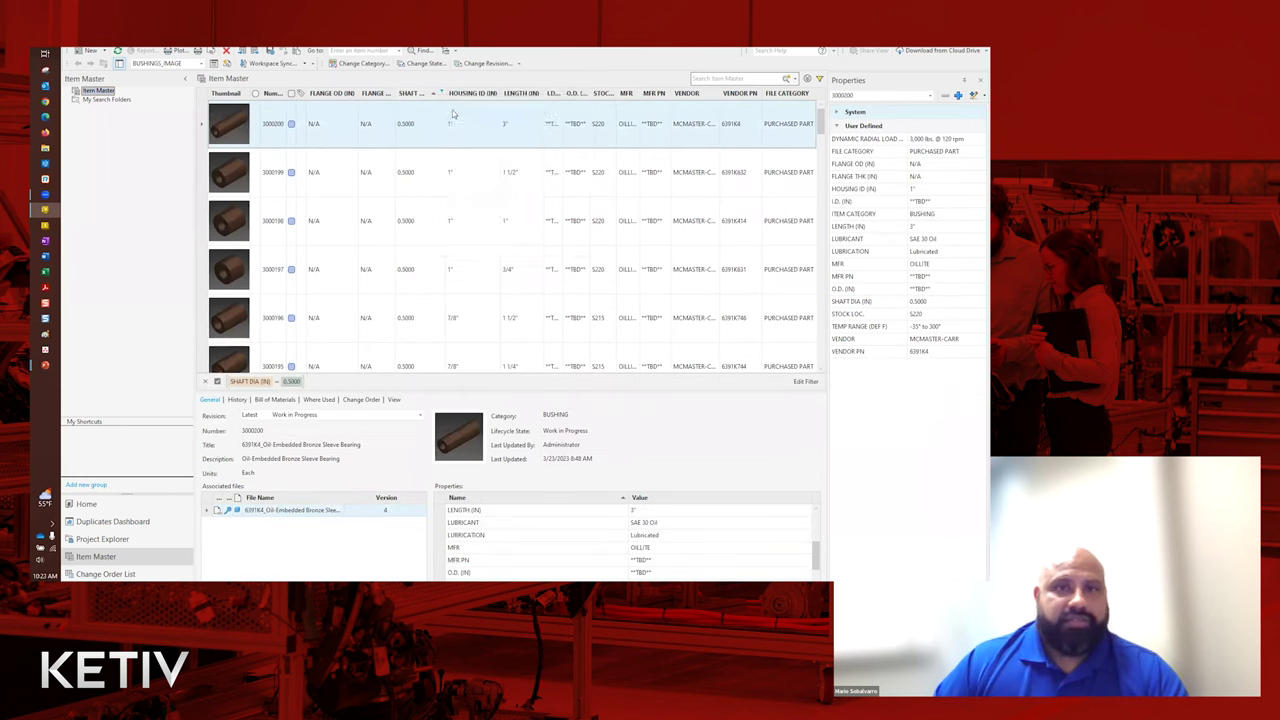
left_click(540, 93)
left_click(551, 206)
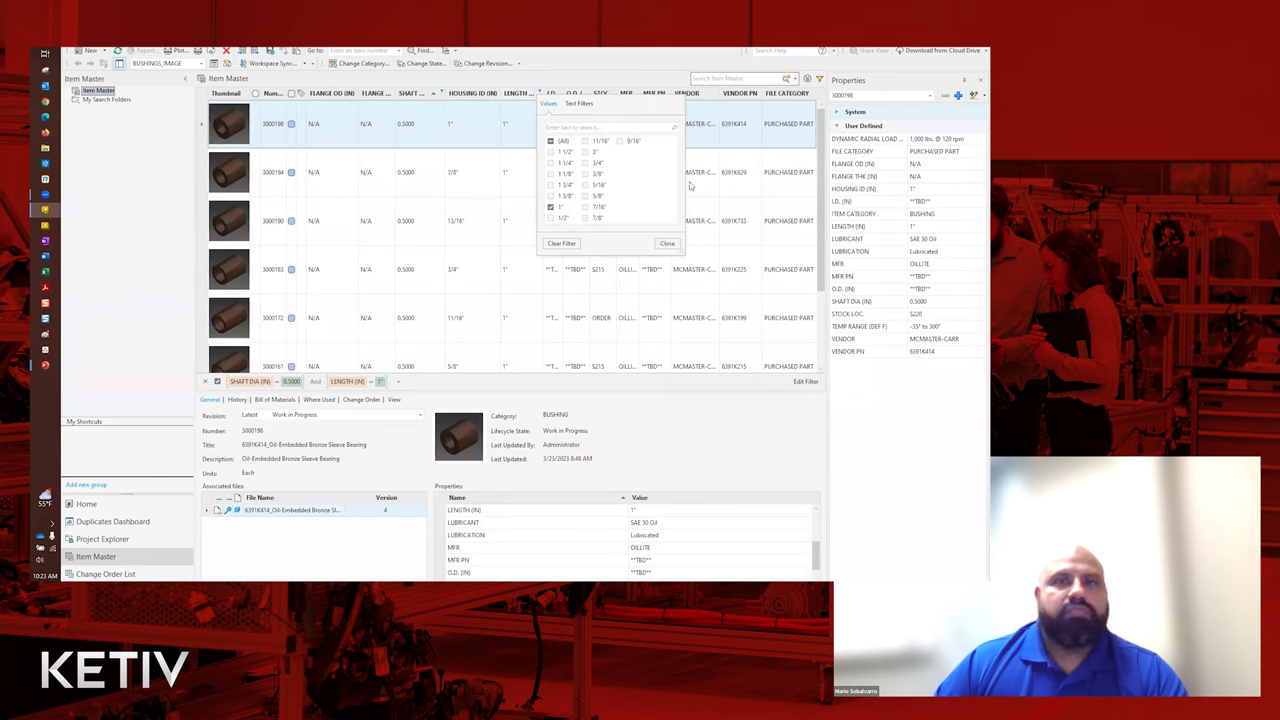
left_click(667, 245)
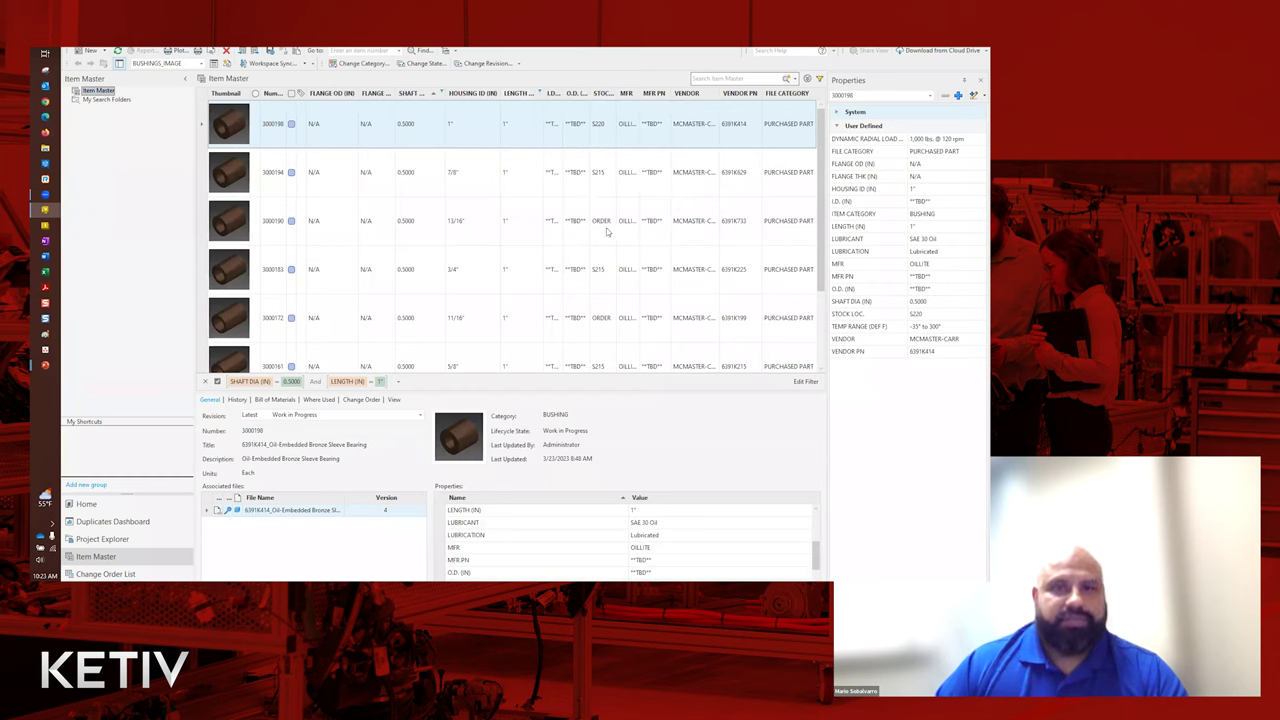
Look through the stock locations of the filtered bushings and select item 3000183.
scroll(603, 234, "down", 2)
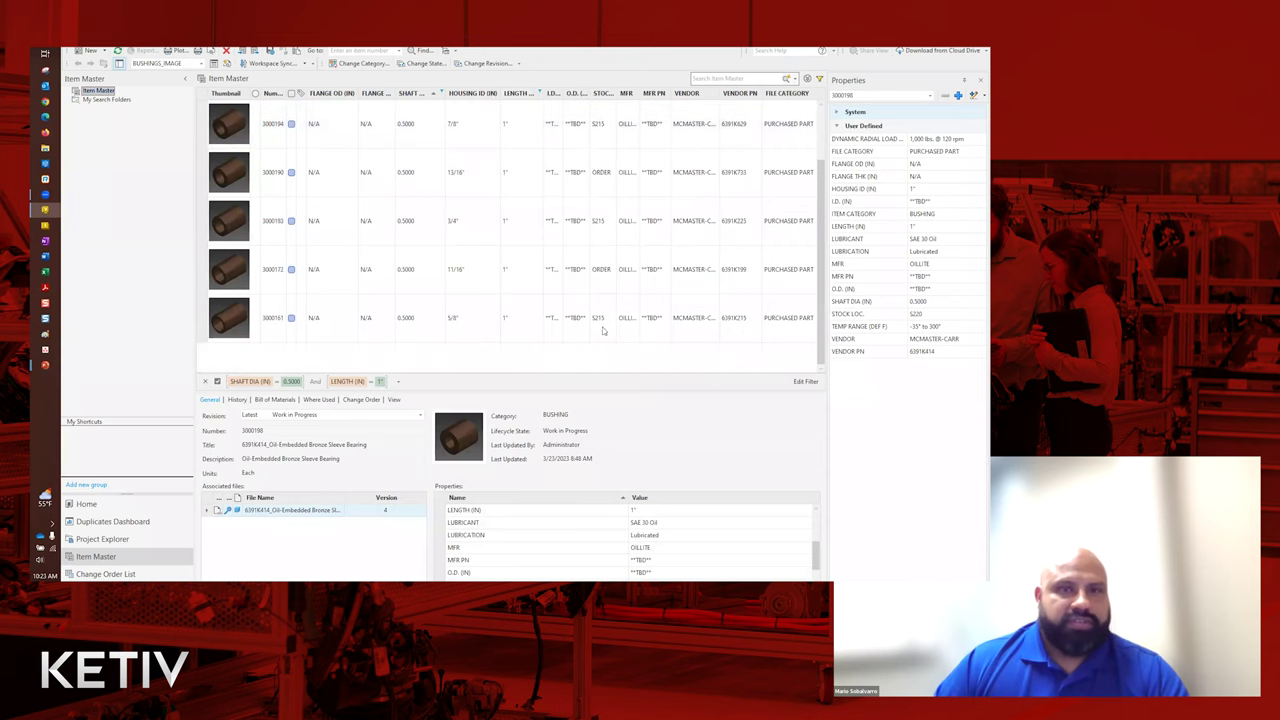
scroll(382, 252, "up", 2)
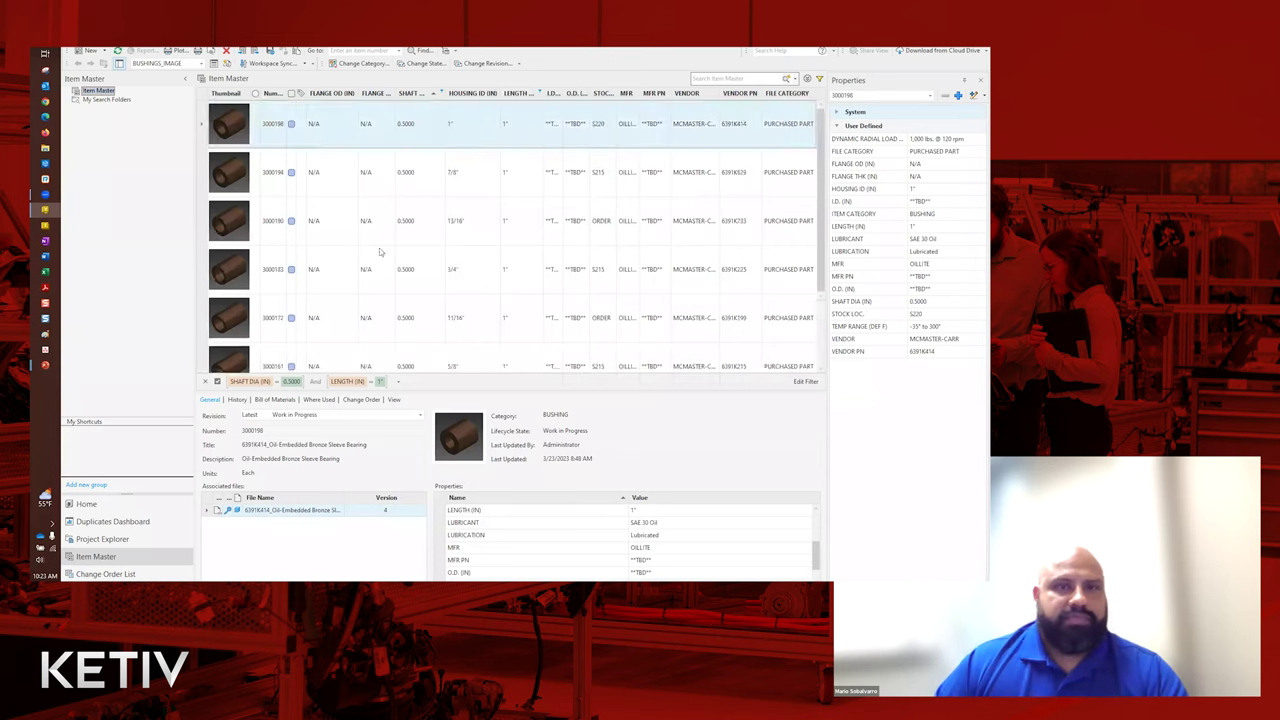
left_click(418, 285)
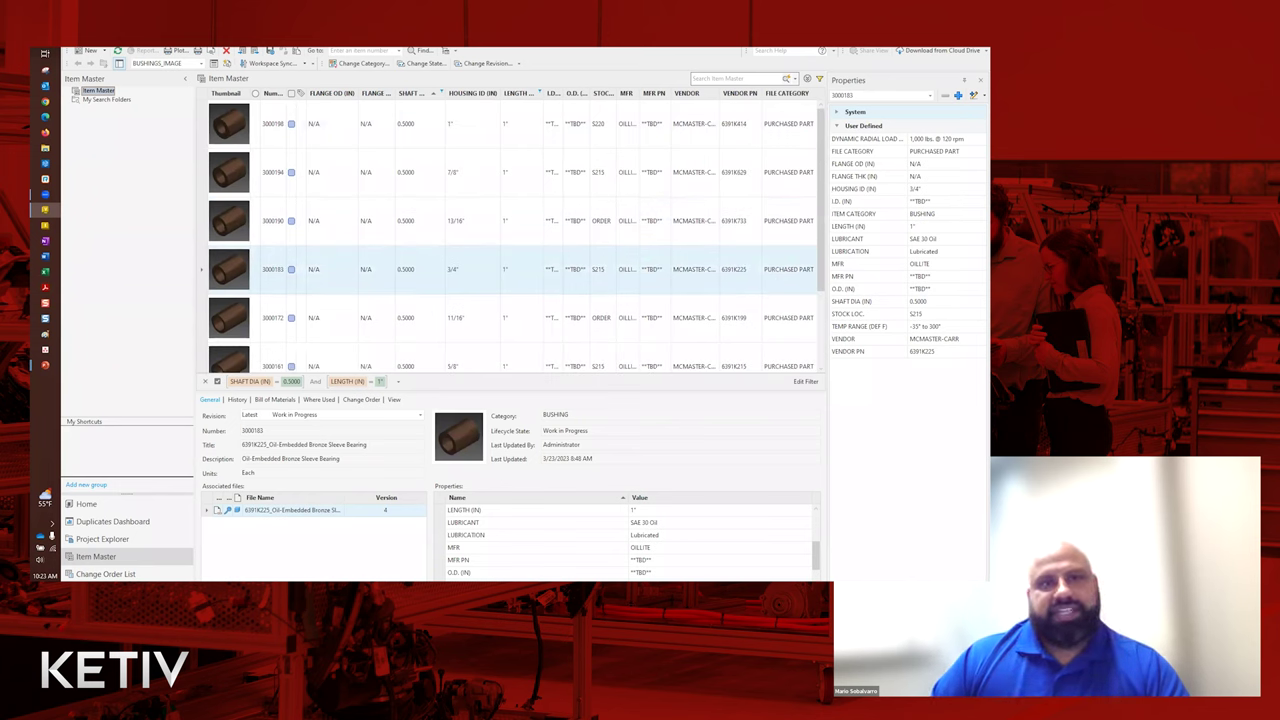
Open the category configuration from the Vault behavior settings and select the BUSHING item category.
left_click(140, 46)
mouse_move(211, 106)
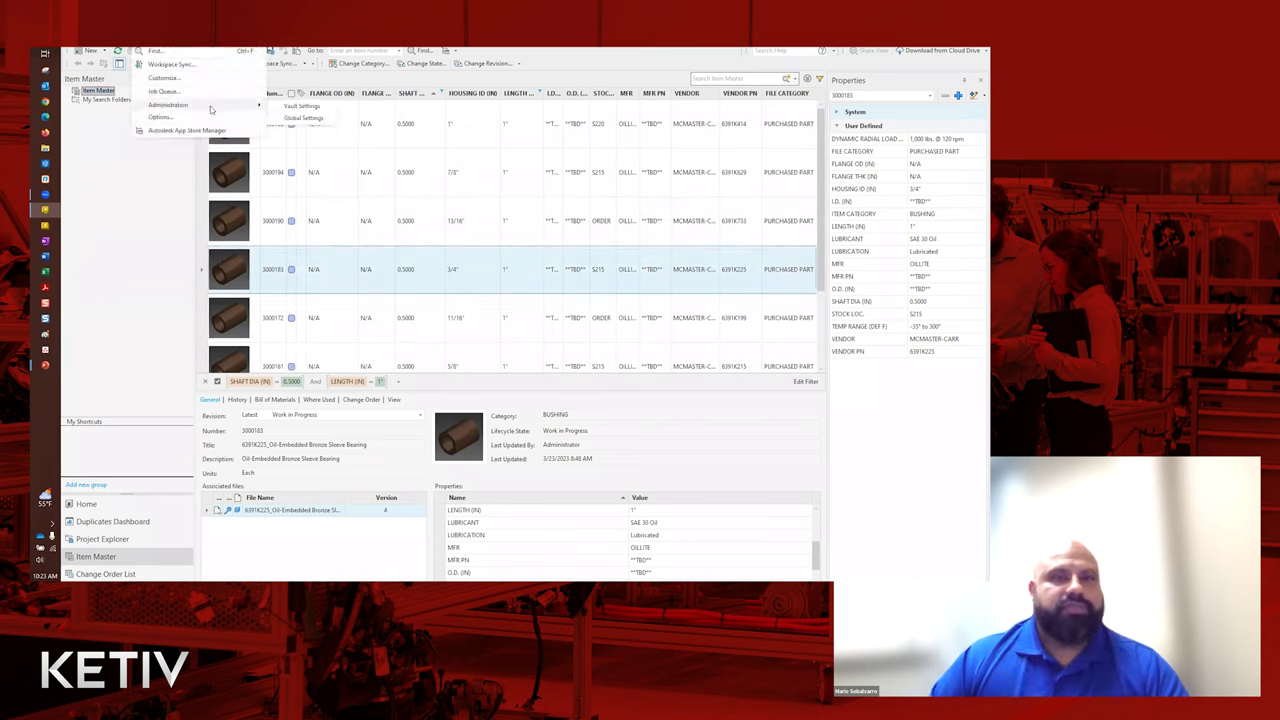
left_click(302, 107)
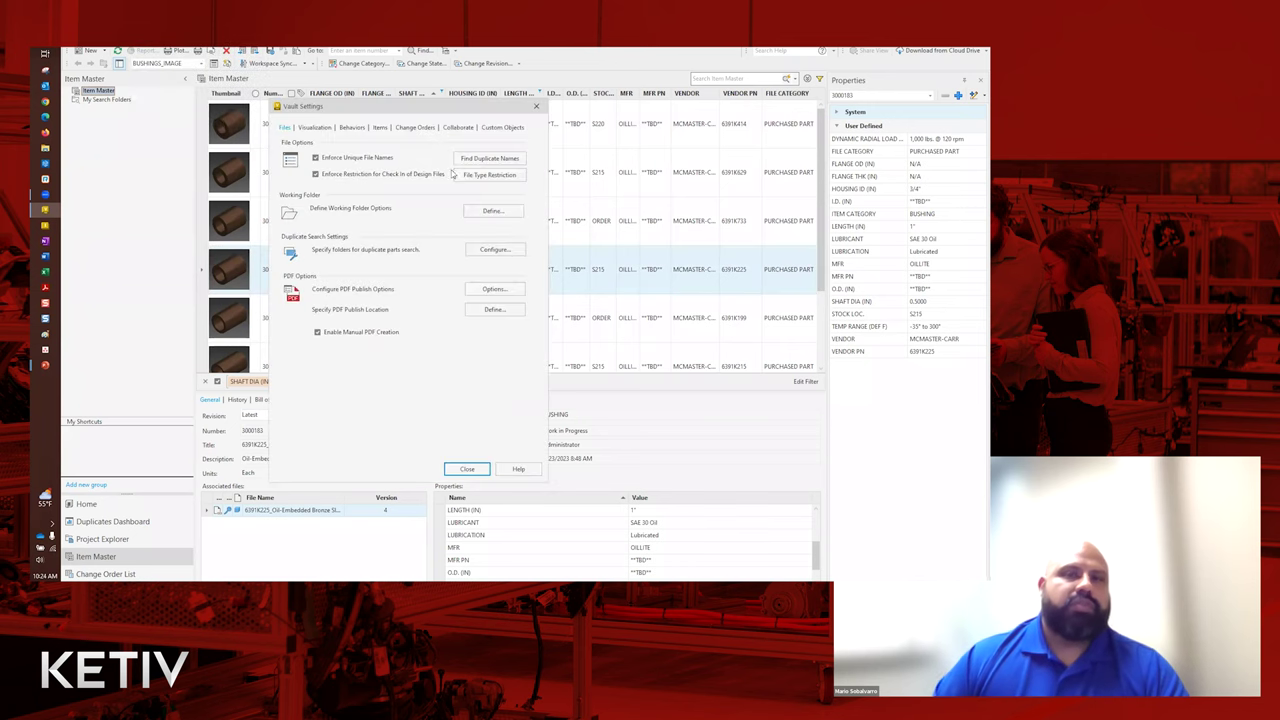
left_click(360, 128)
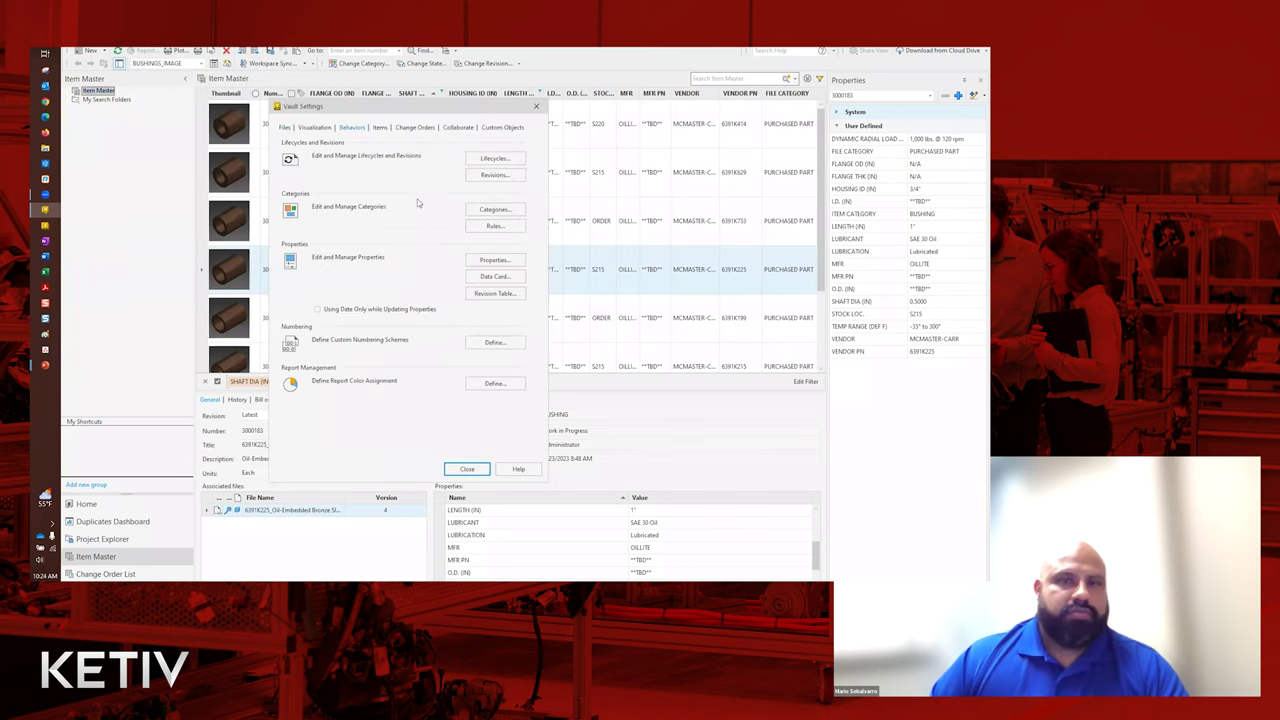
left_click(491, 210)
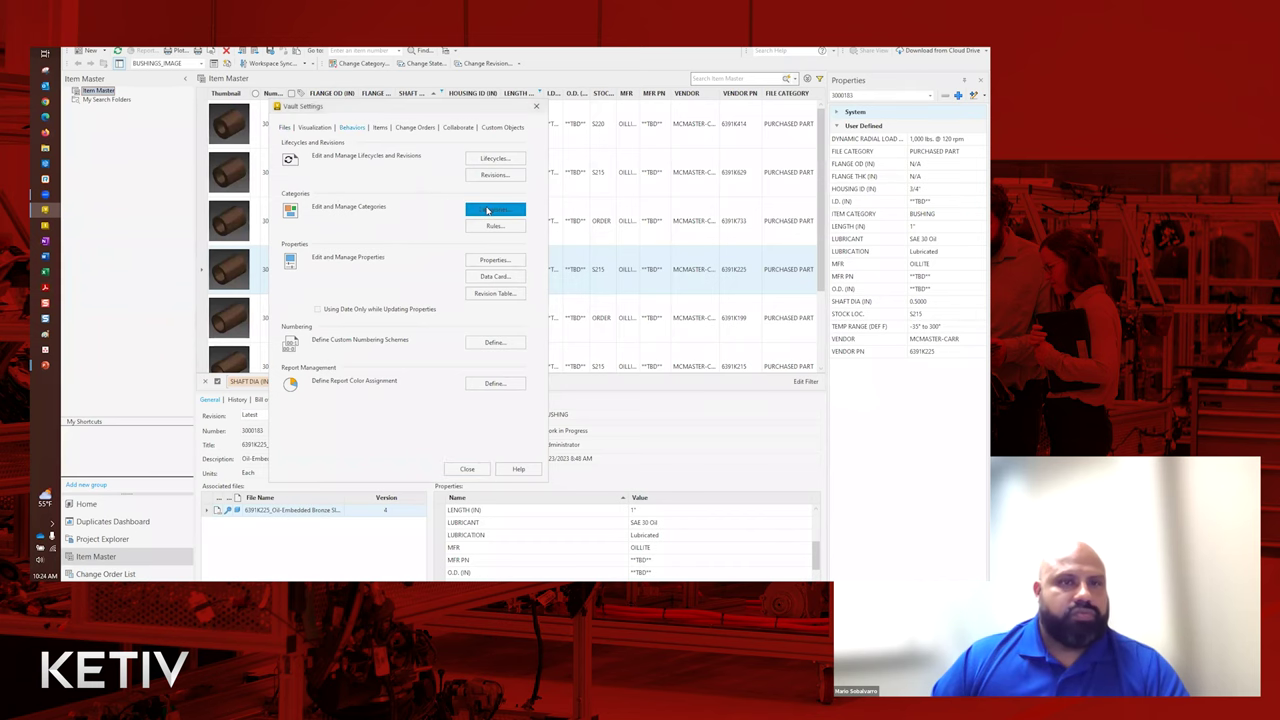
left_click(245, 128)
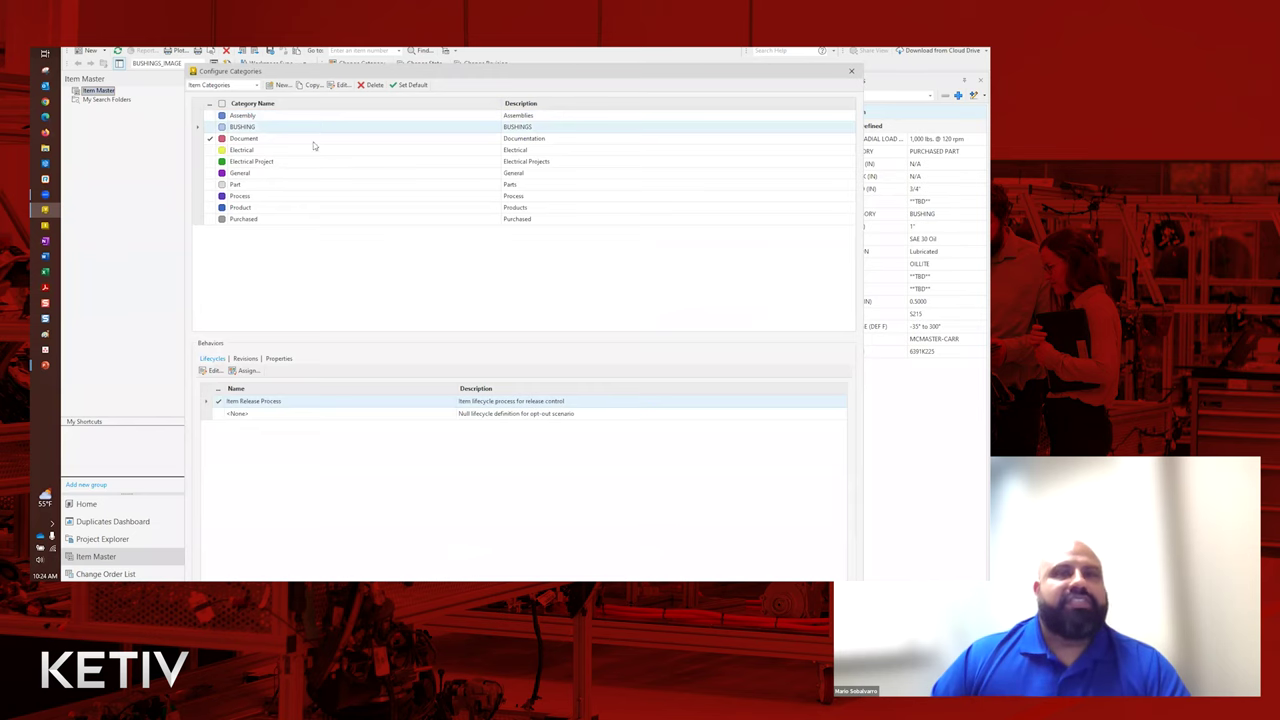
Examine the property definitions available for and assigned to the BUSHING category.
left_click(279, 359)
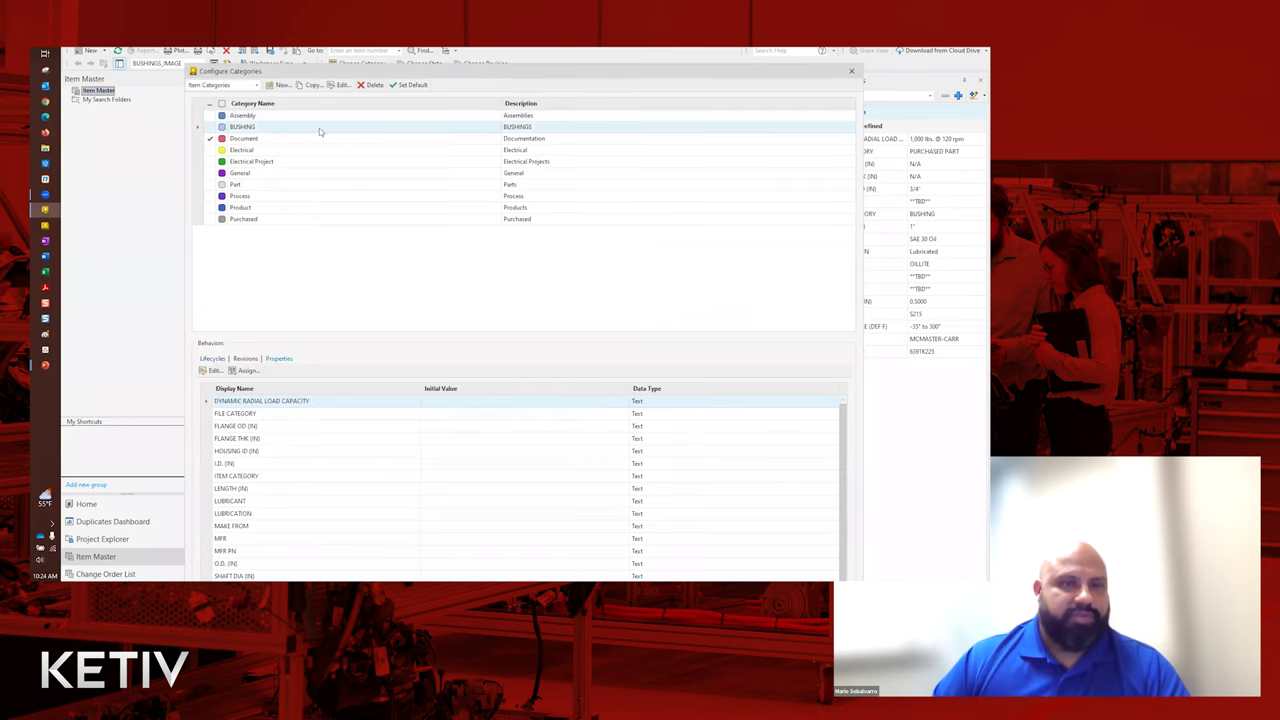
left_click_drag(316, 71, 264, 38)
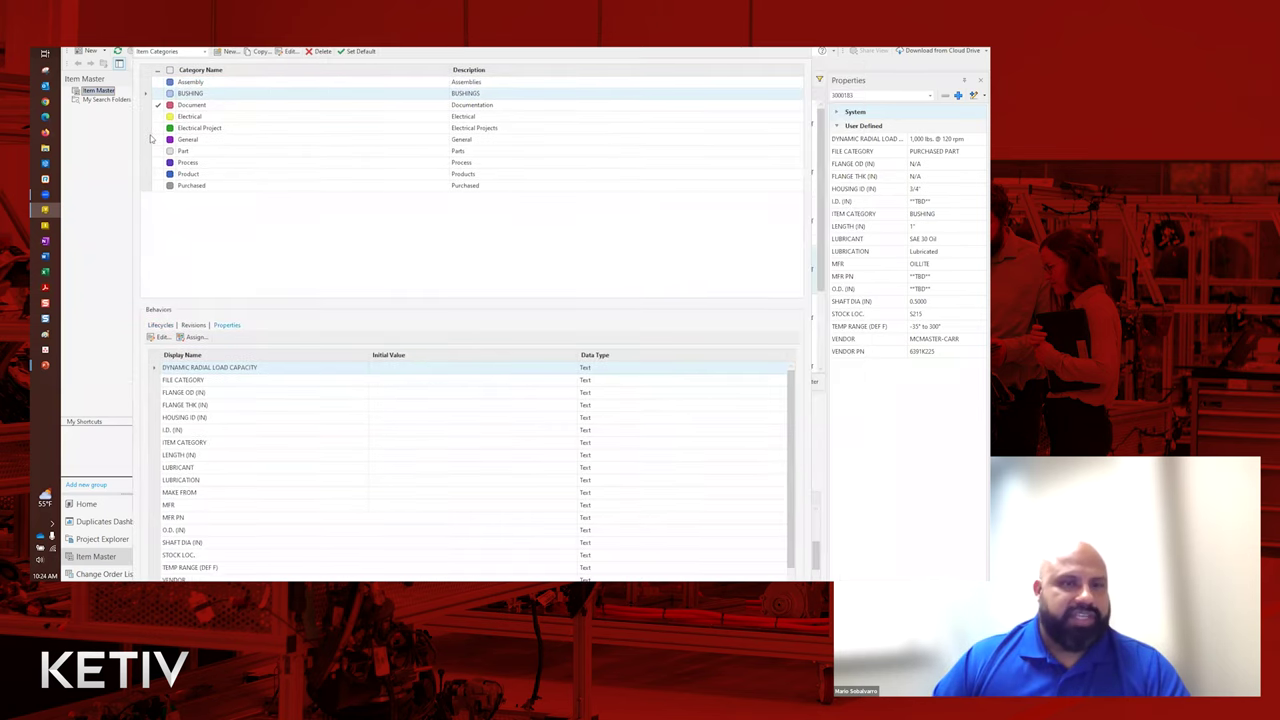
left_click(194, 337)
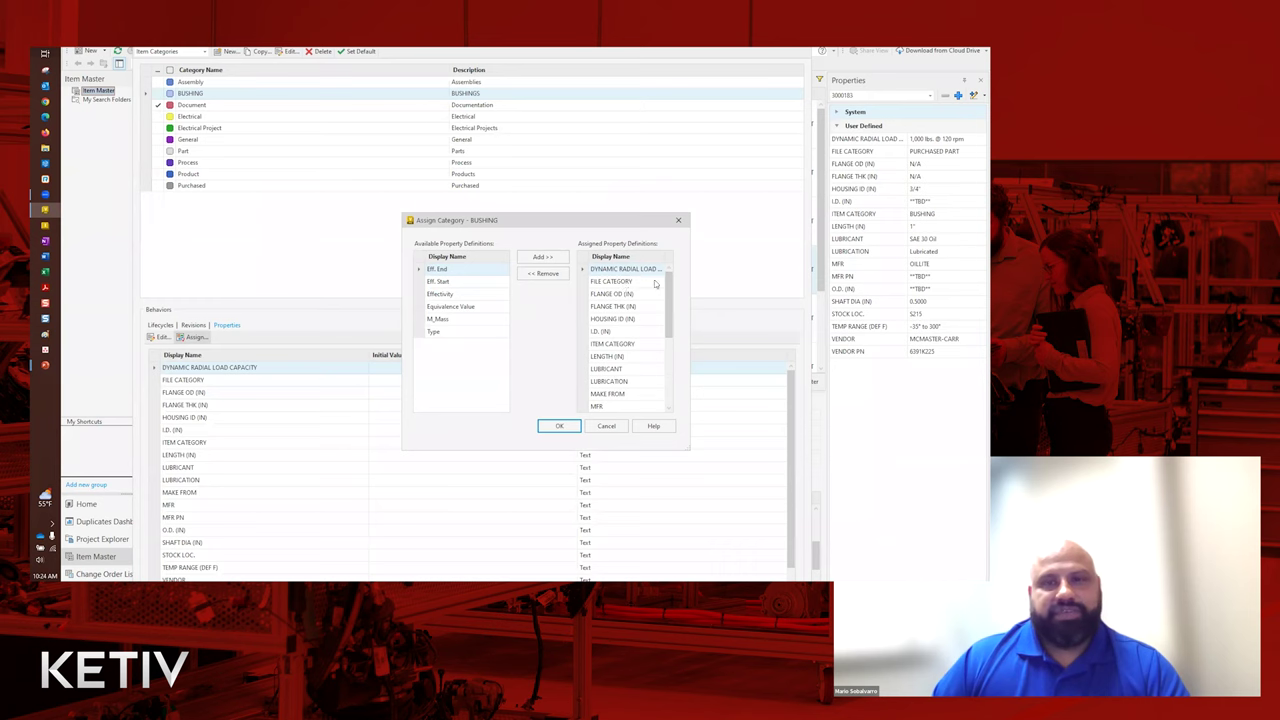
mouse_move(668, 291)
left_mouse_down()
mouse_move(665, 362)
mouse_move(667, 278)
left_mouse_up()
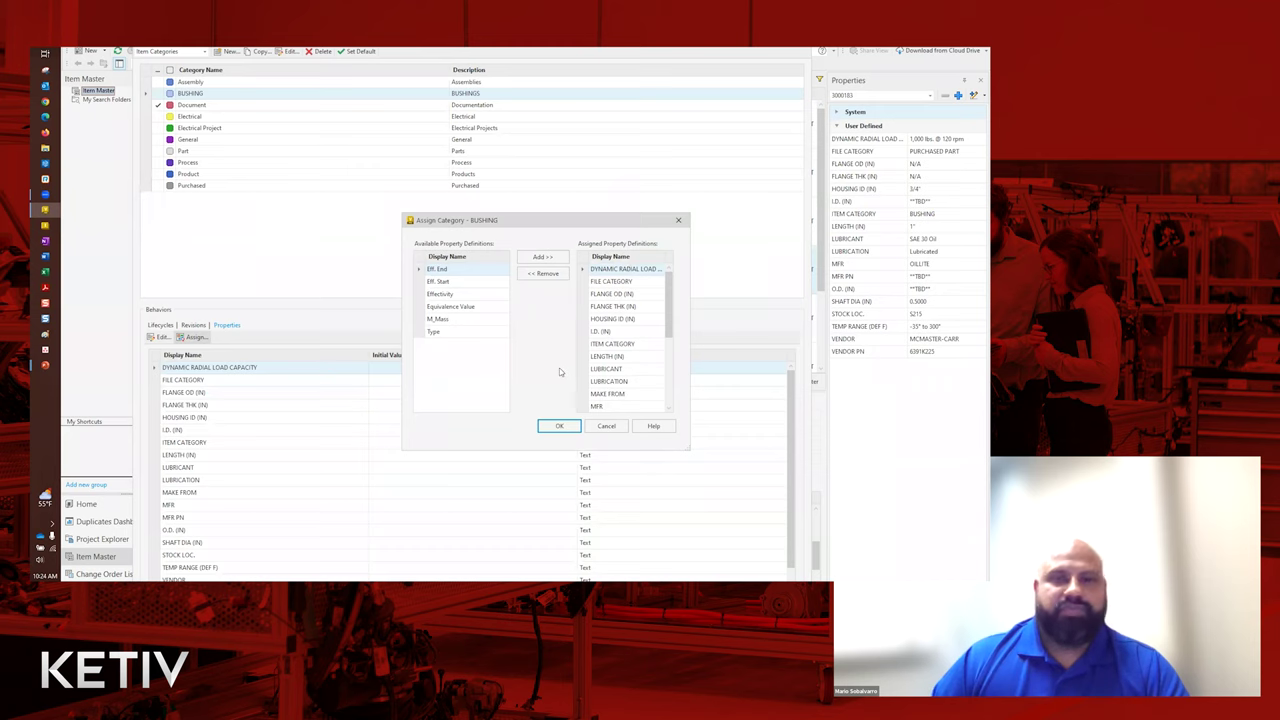
left_click(565, 428)
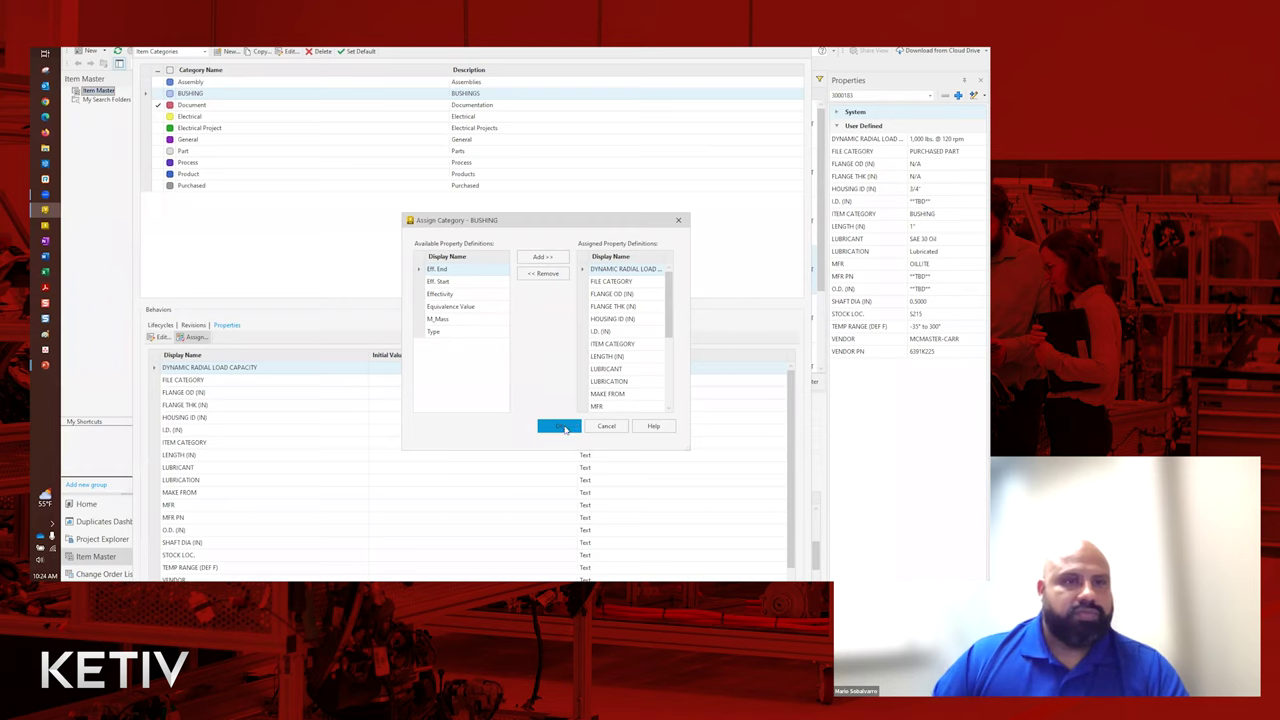
Make BUSHING the default item category and close the category configuration.
left_click(206, 94)
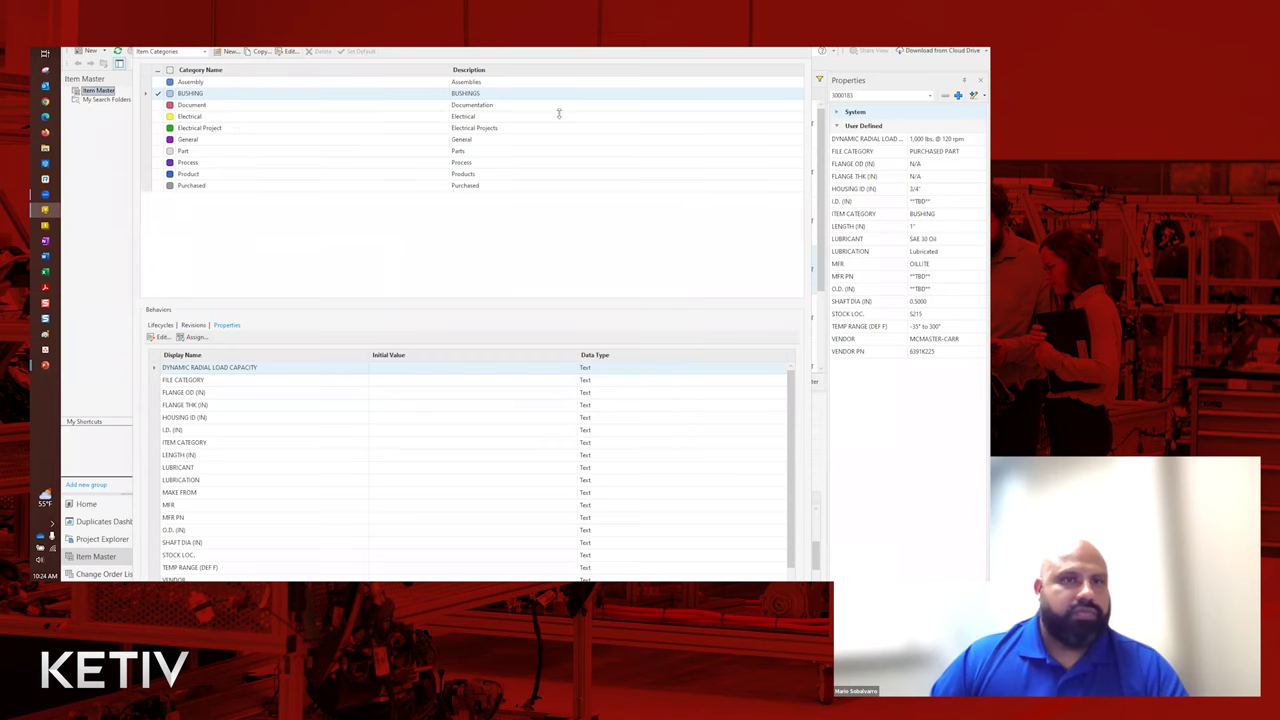
key("super+Down")
left_click(758, 124)
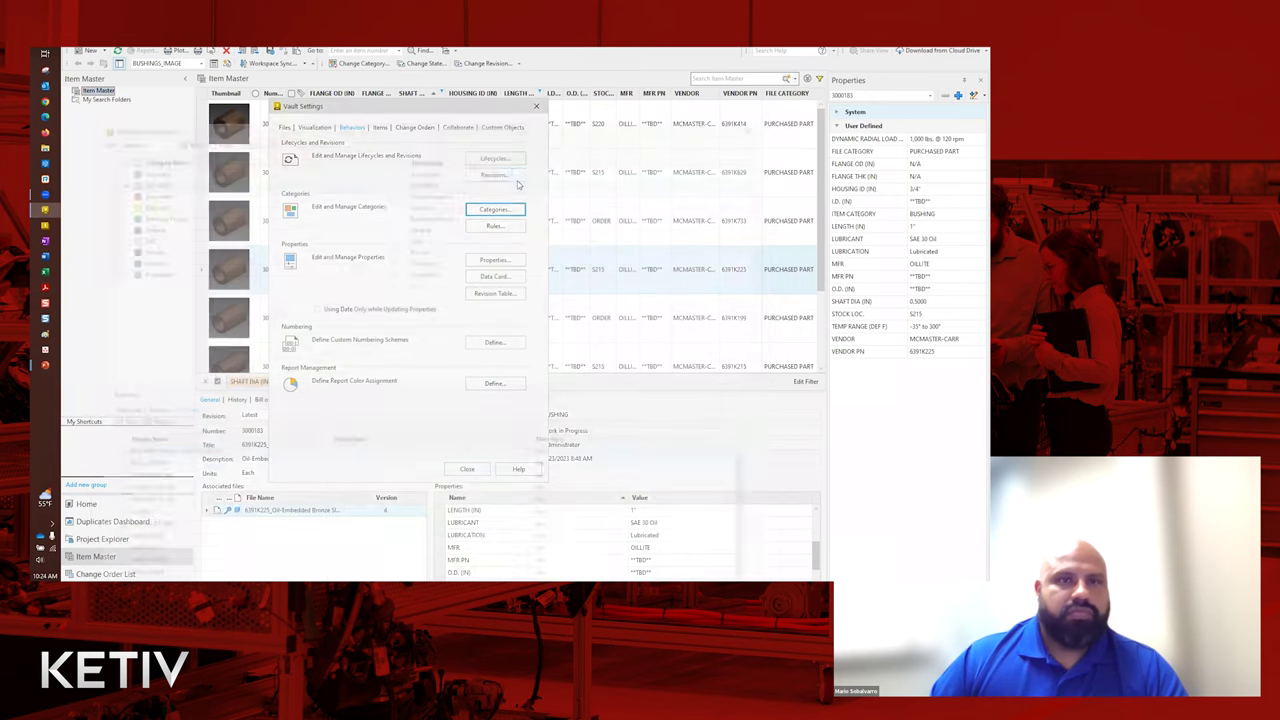
Close the Vault settings and collapse the navigation pane beside the Item Master list.
left_click(537, 108)
left_click(185, 79)
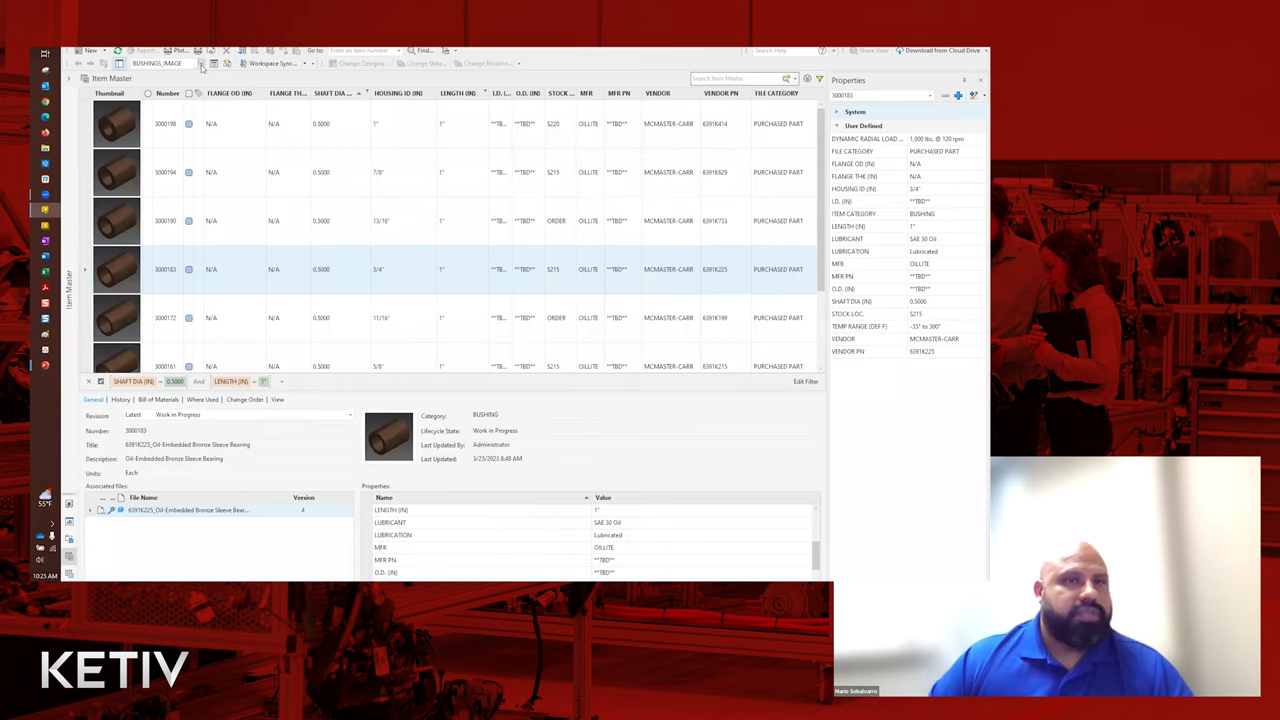
Open the custom view definitions and examine the fields of the BUSHINGS view without changing them.
left_click(201, 64)
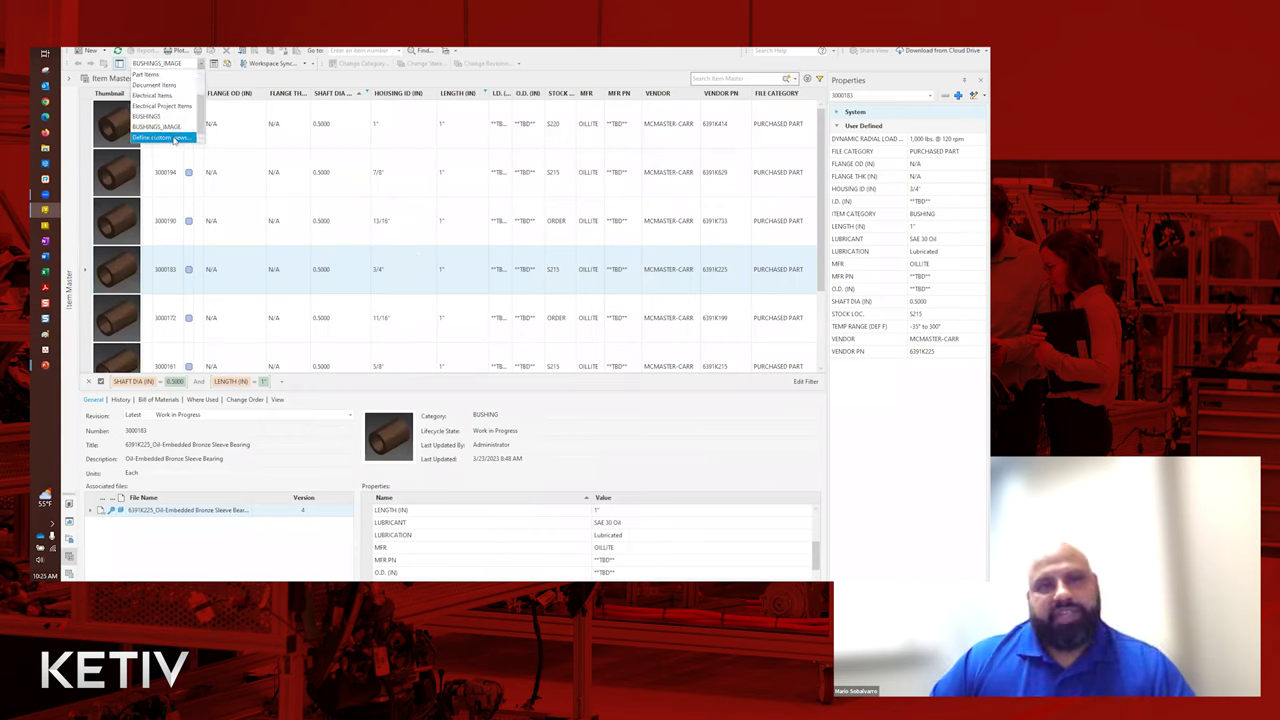
left_click(172, 139)
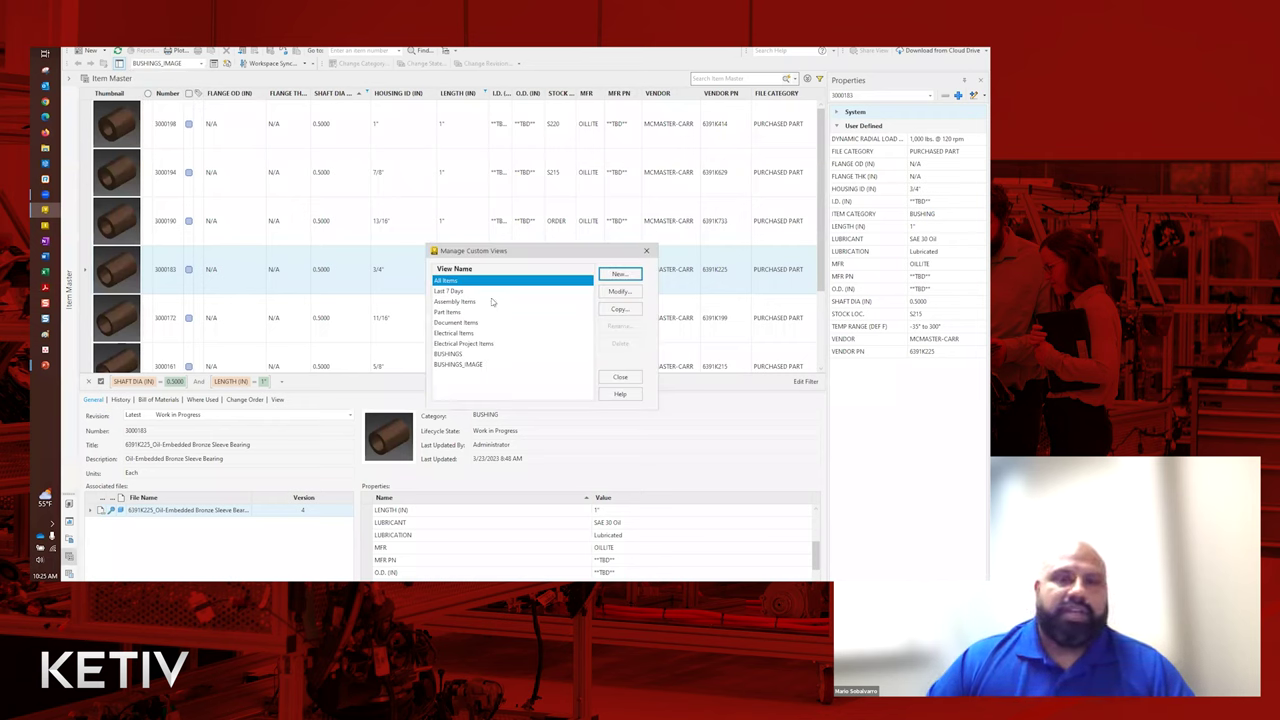
left_click(464, 354)
left_click(620, 292)
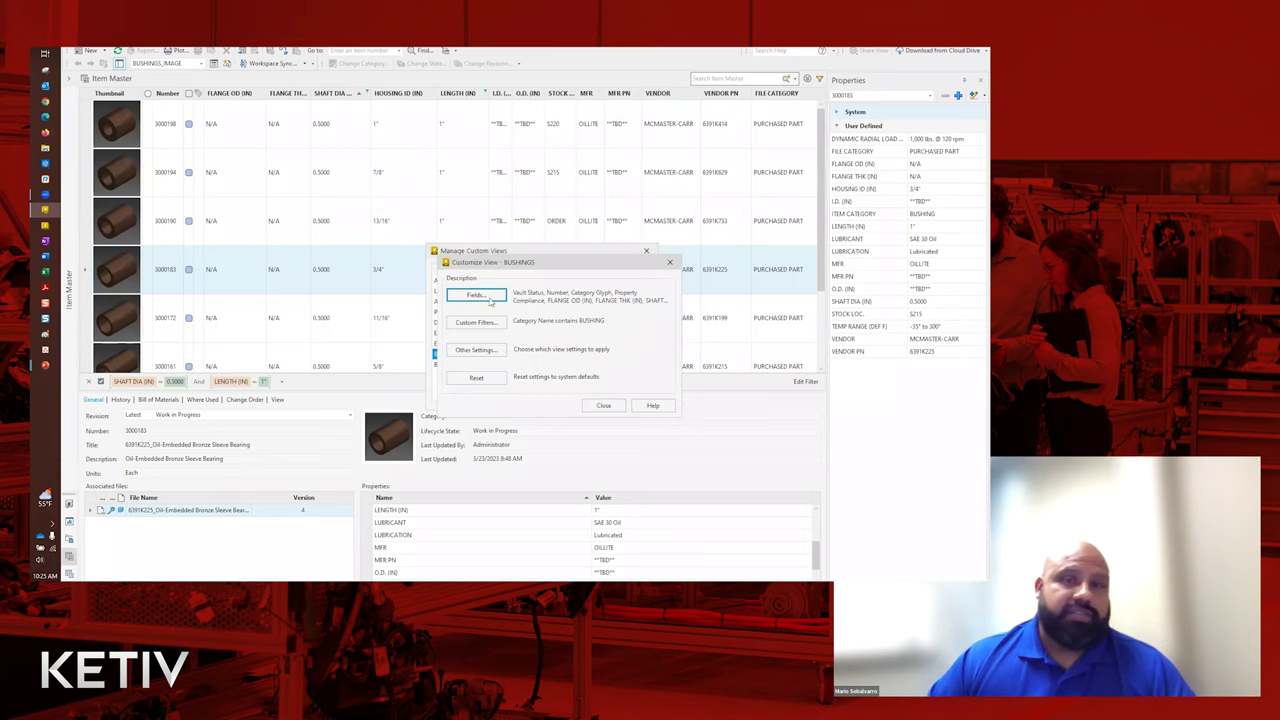
left_click(476, 298)
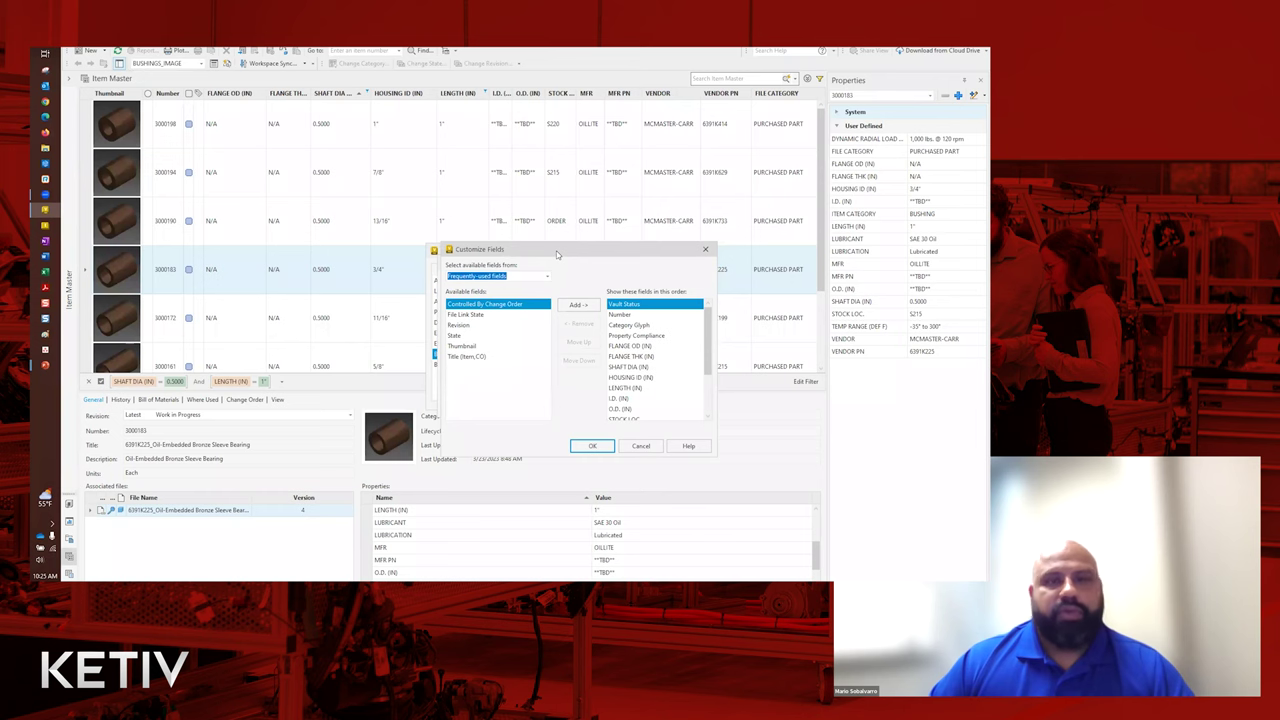
left_click_drag(557, 254, 368, 164)
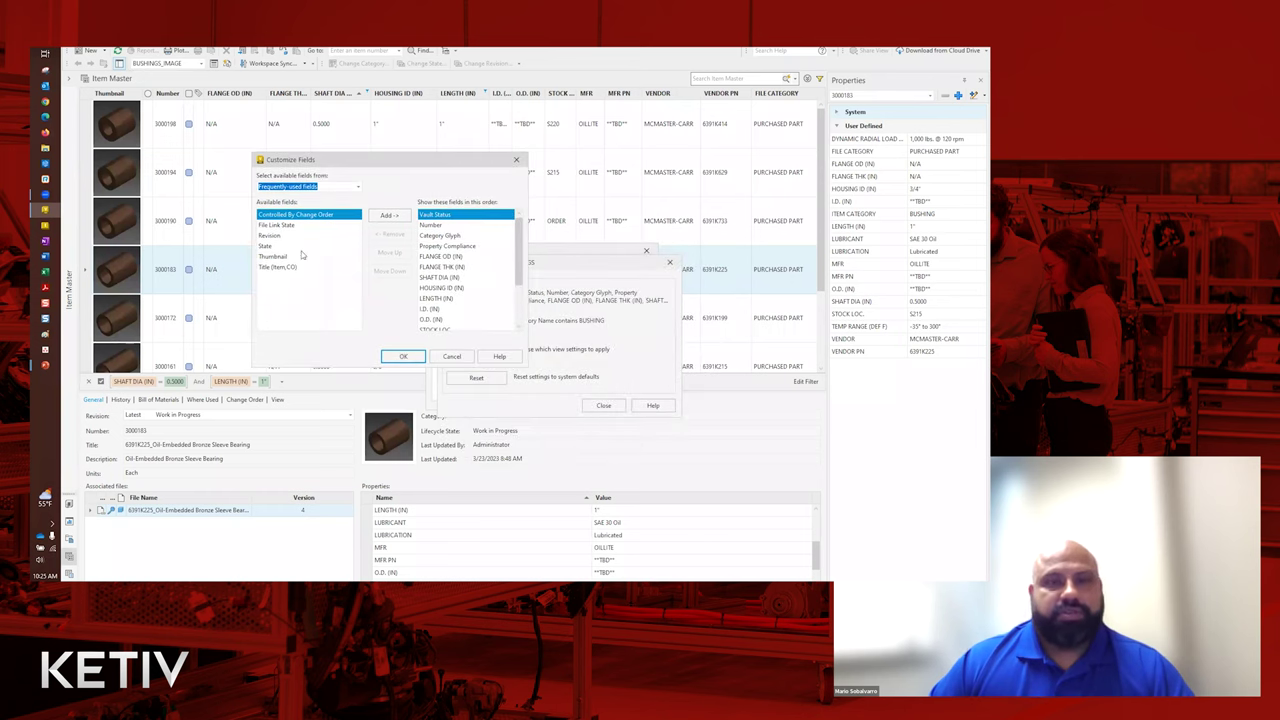
left_click(452, 356)
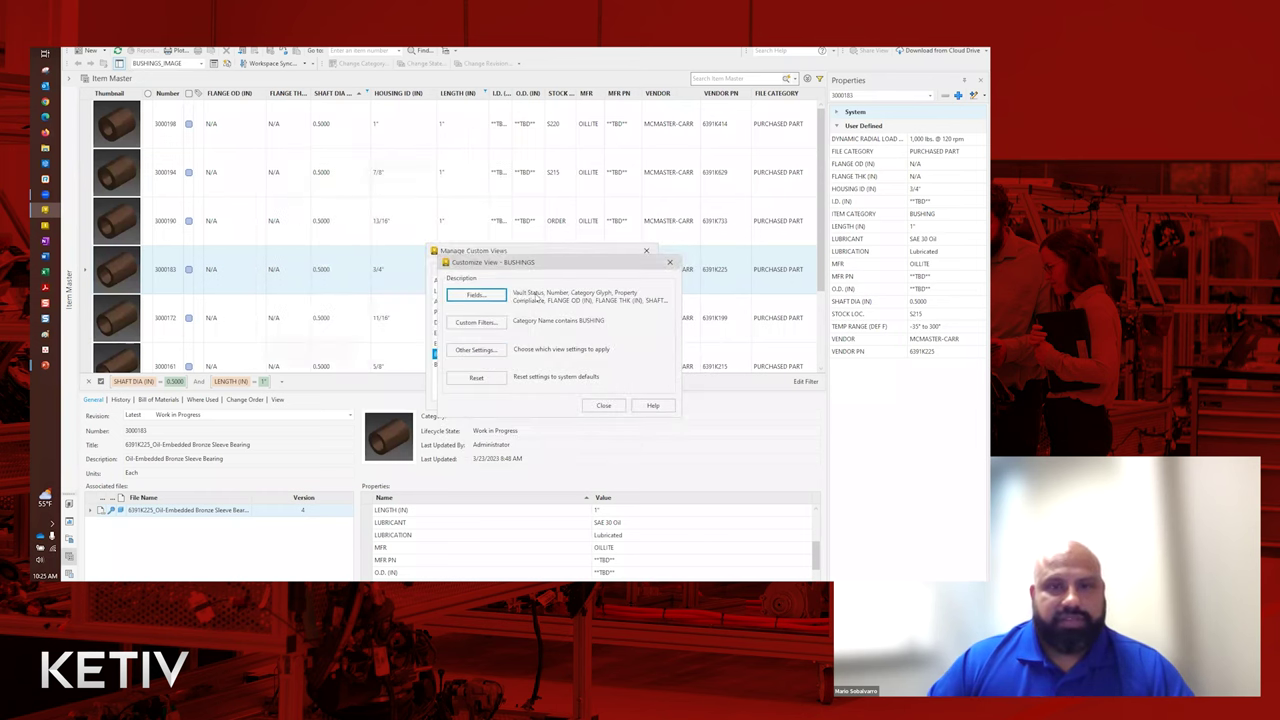
left_click(603, 405)
Close the custom view manager and switch the Item Master to the BUSHINGS view.
left_click(478, 366)
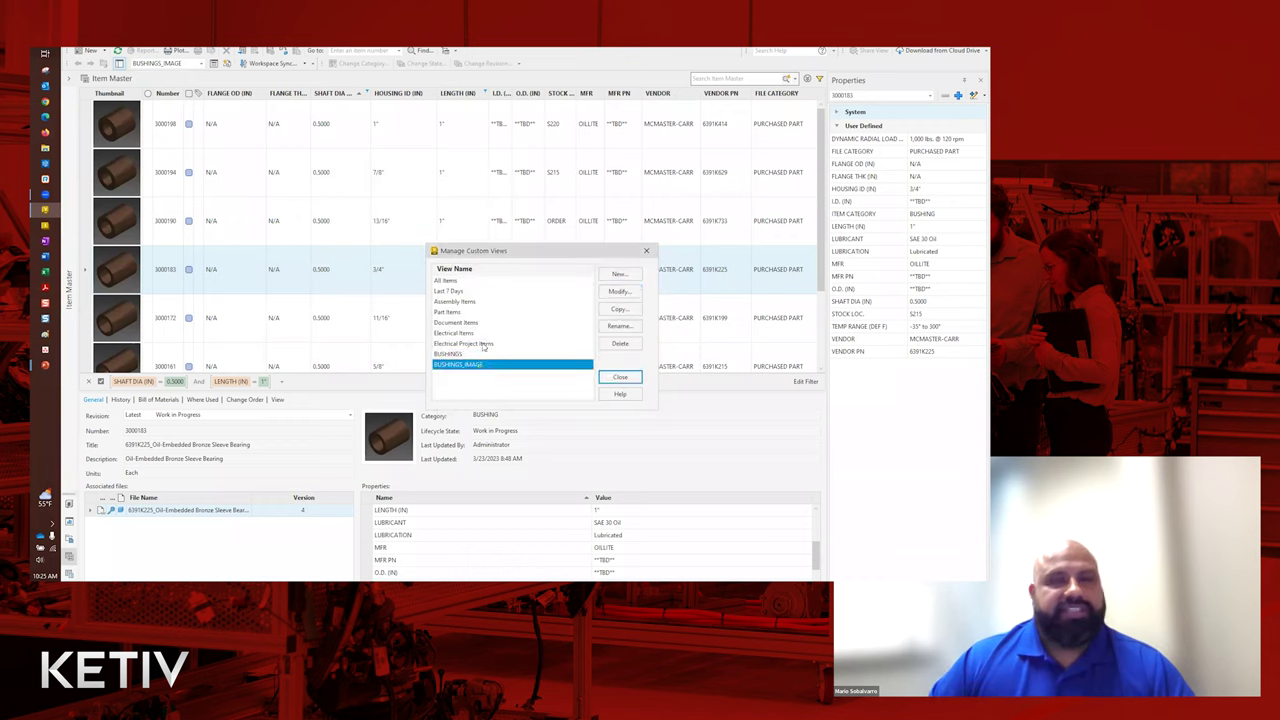
left_click(452, 354)
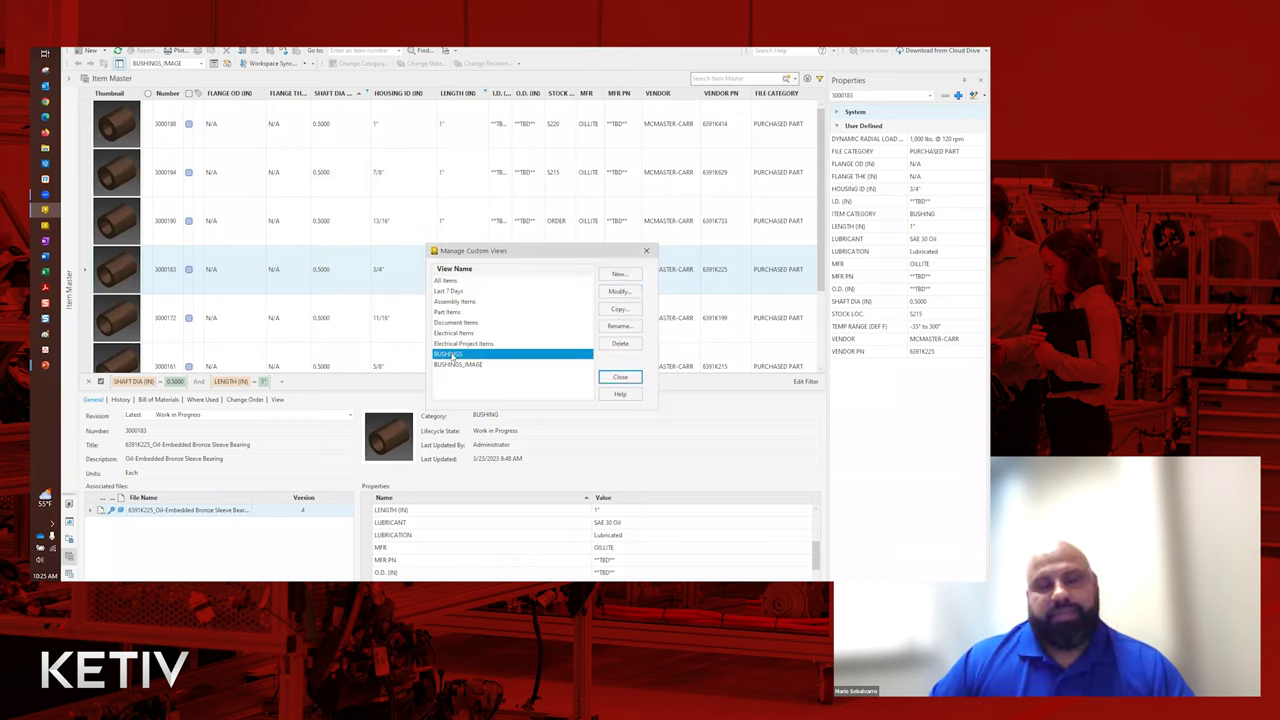
left_click(457, 366)
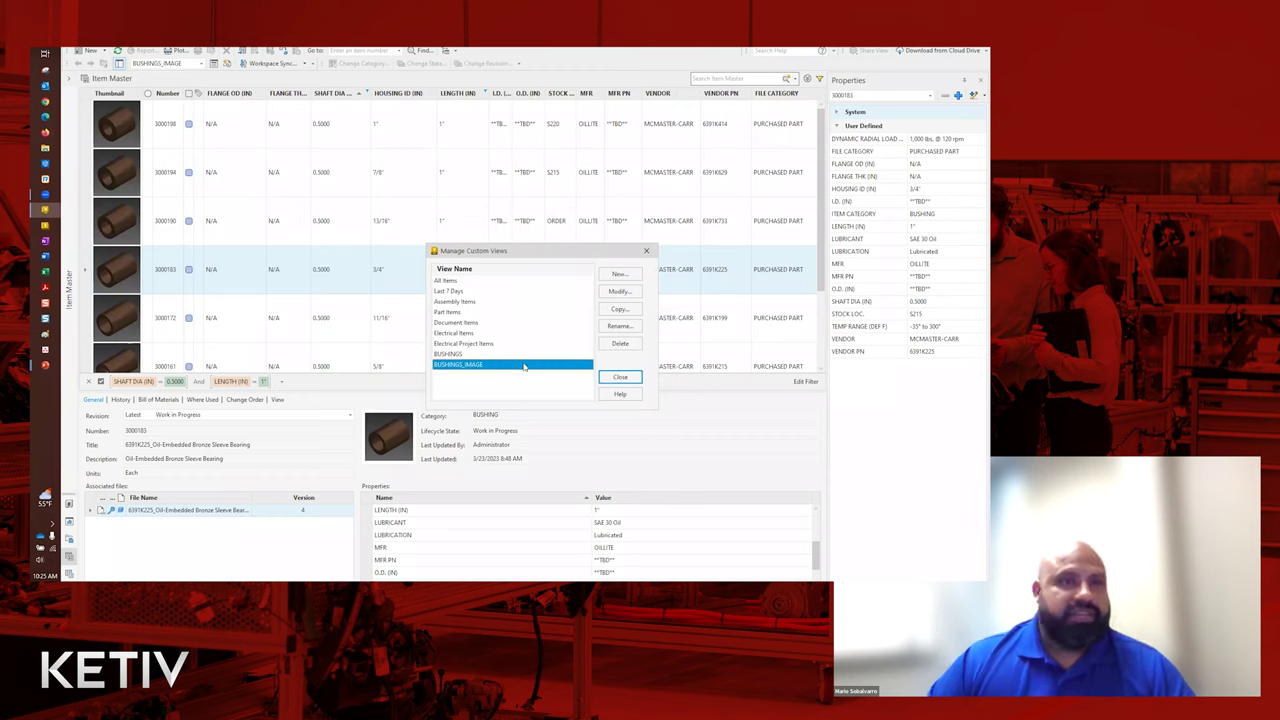
left_click(620, 376)
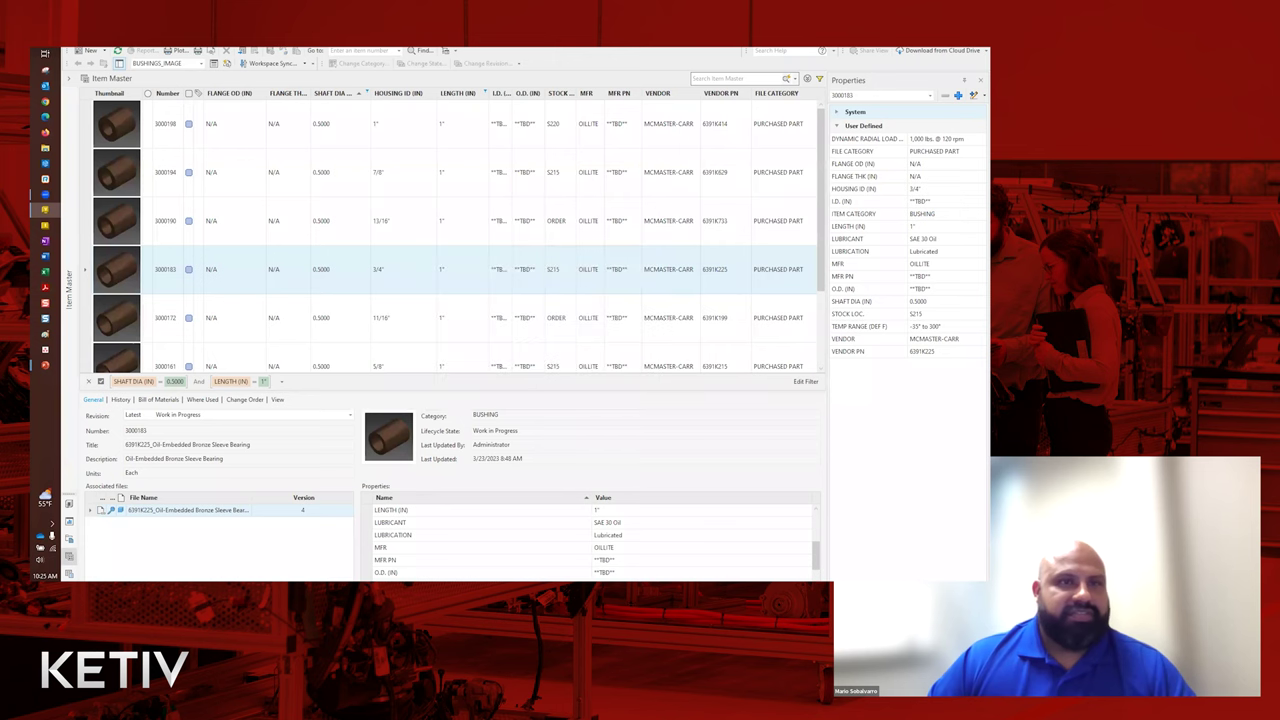
left_click(200, 64)
left_click(148, 126)
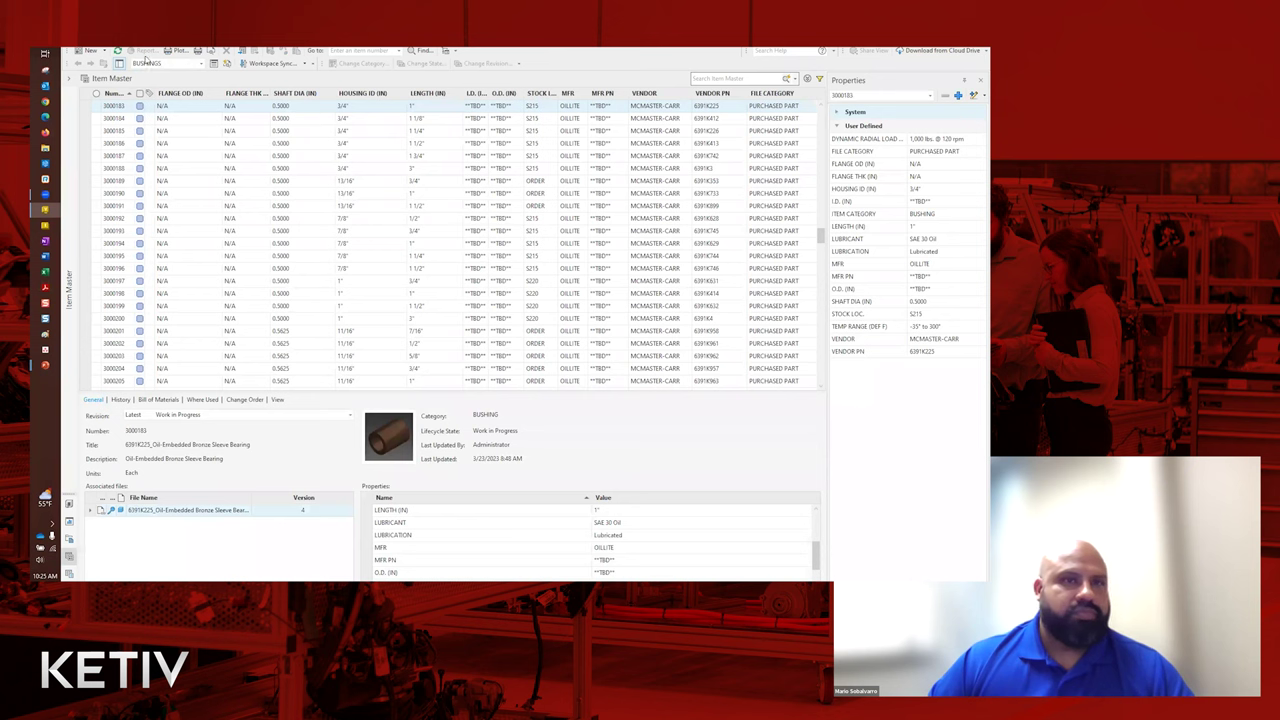
Reopen the BUSHINGS view definition and review the fields it shows and their order.
left_click(202, 64)
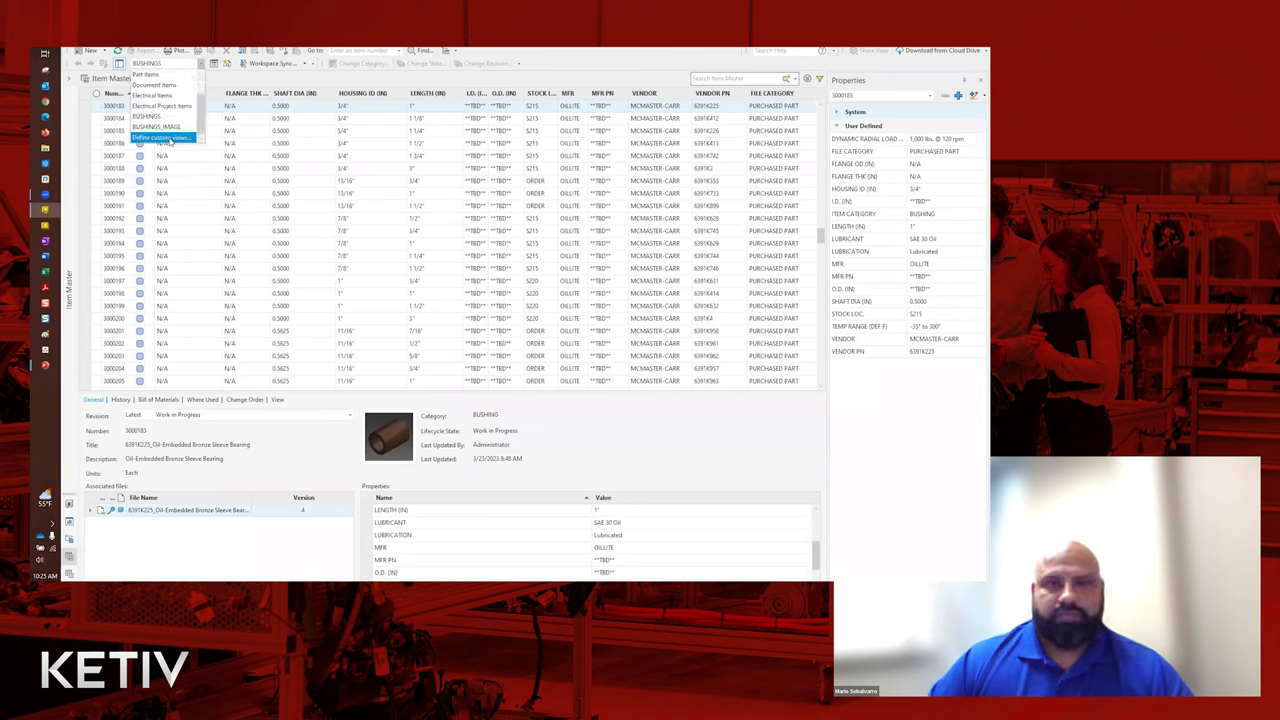
left_click(158, 138)
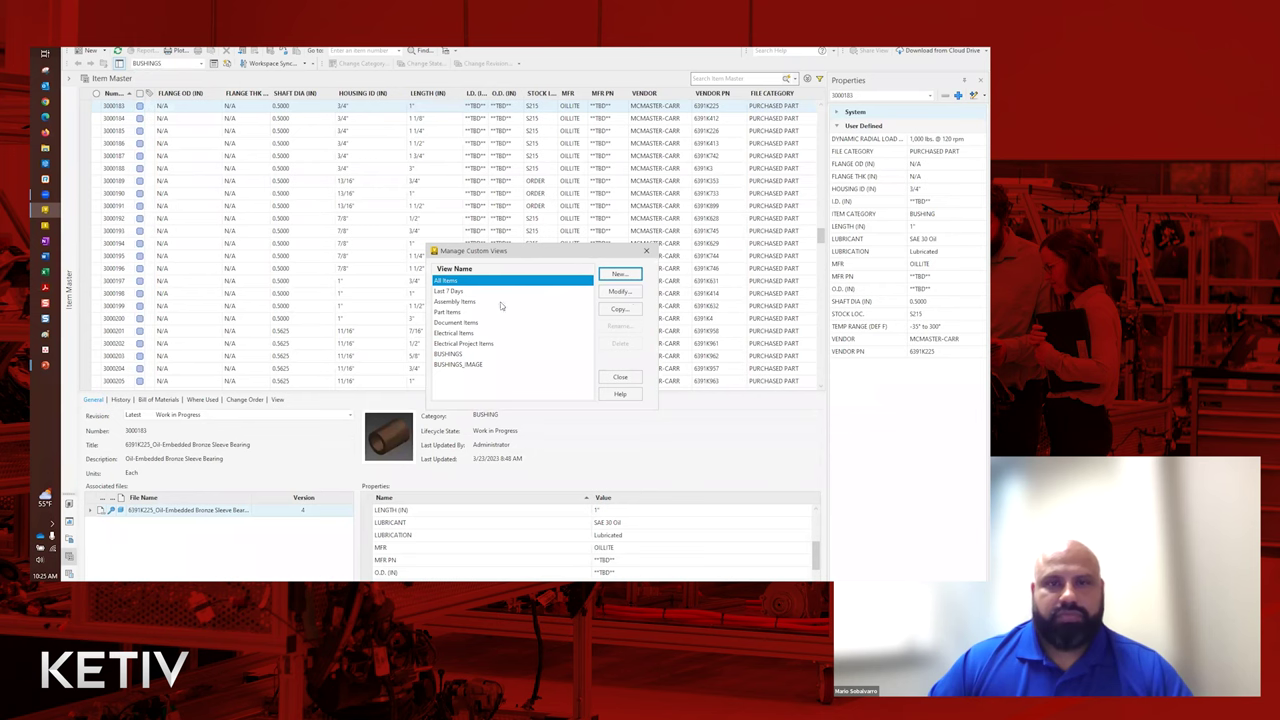
left_click(455, 354)
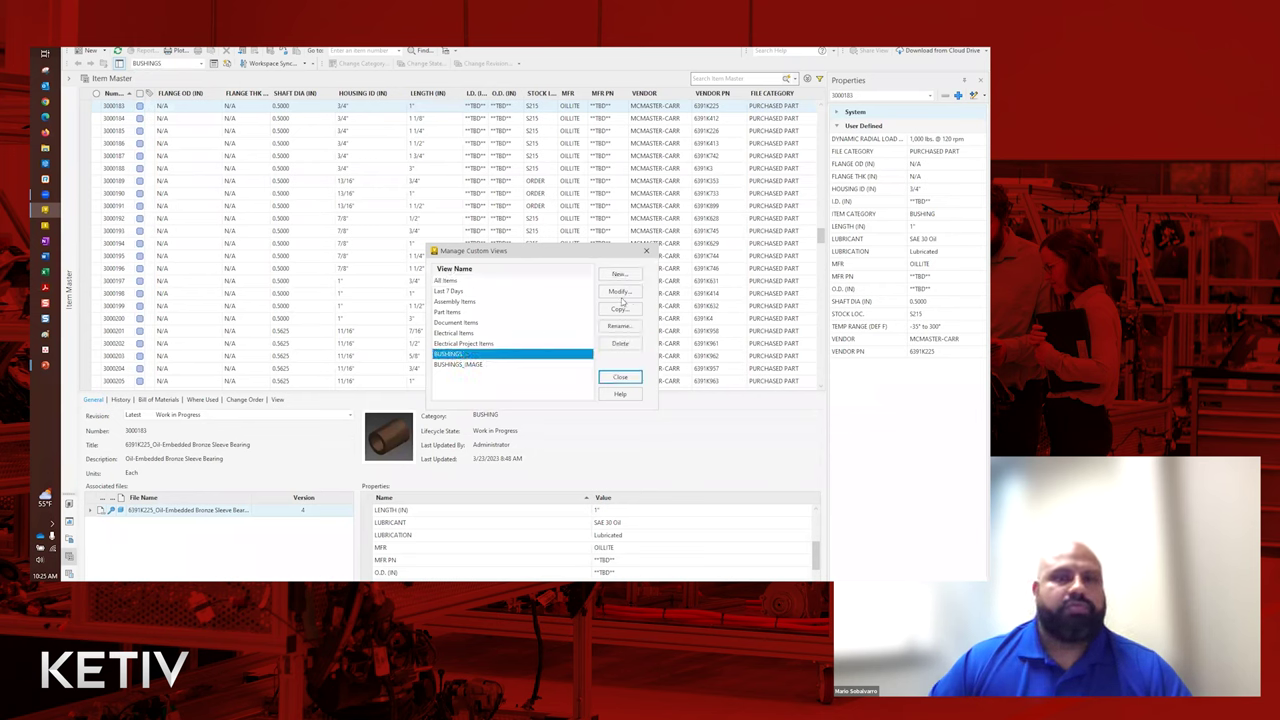
left_click(621, 292)
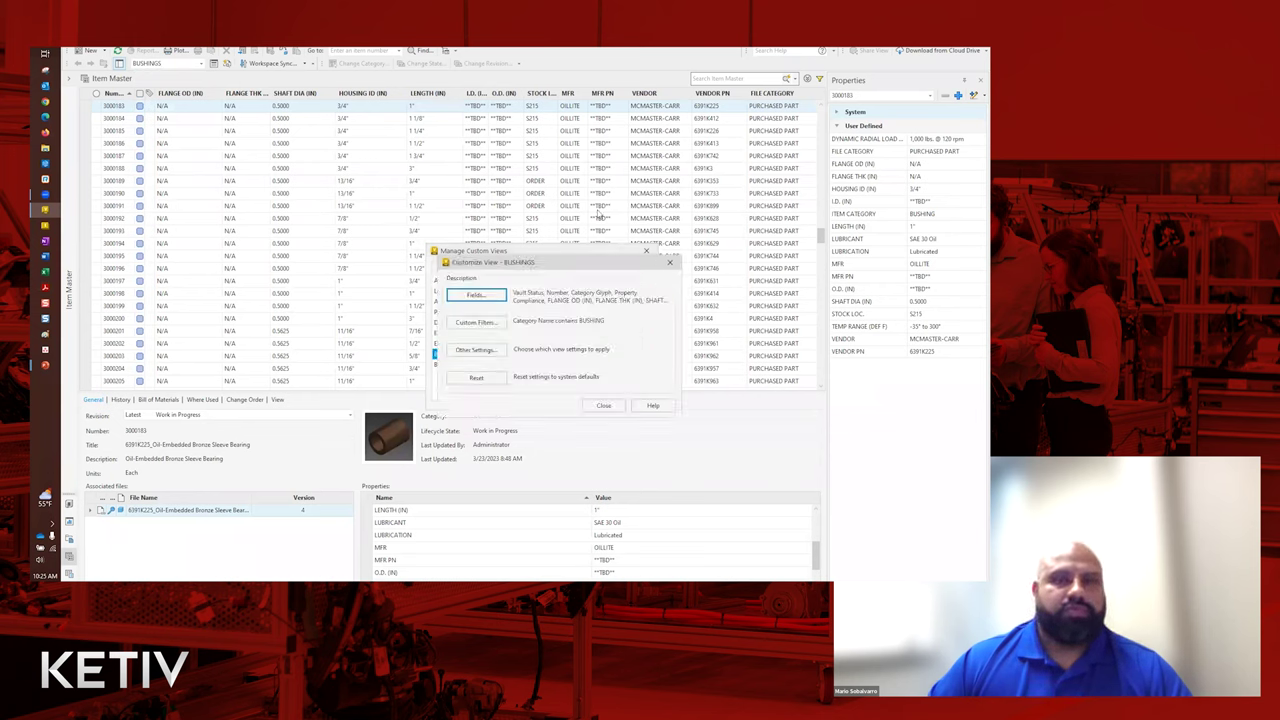
left_click(488, 295)
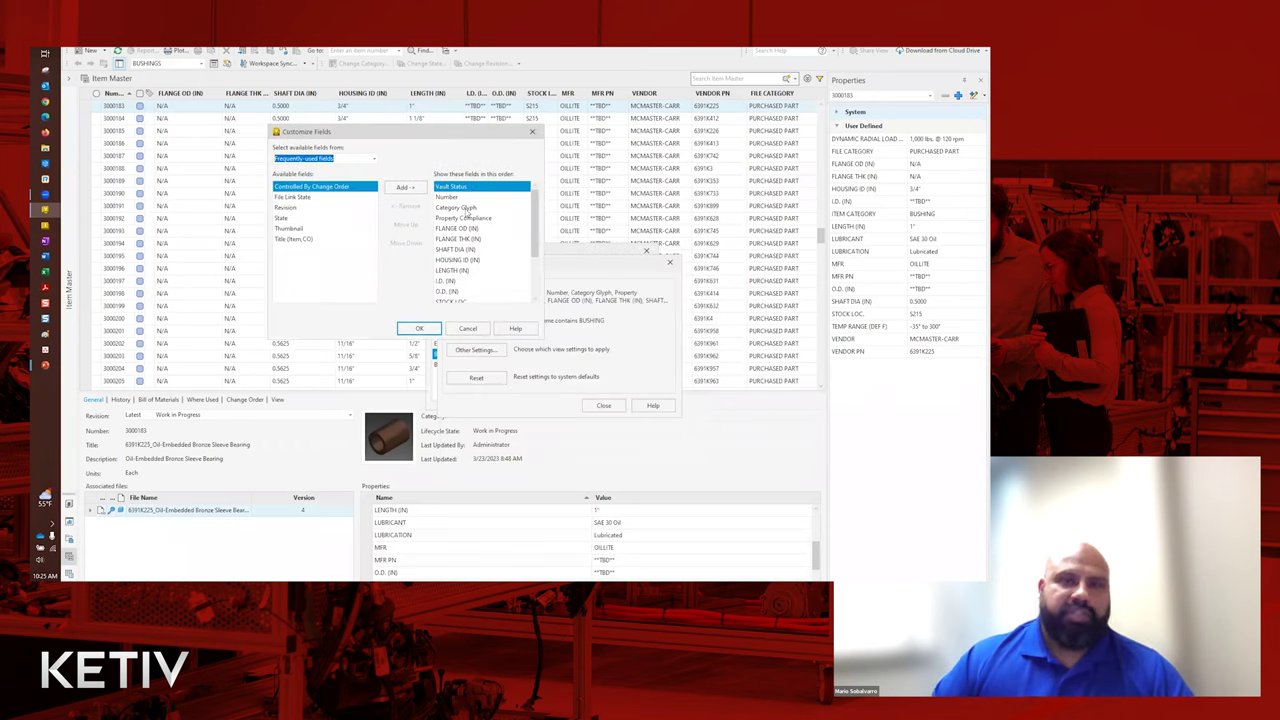
scroll(466, 212, "down", 2)
scroll(464, 215, "up", 3)
scroll(465, 214, "down", 1)
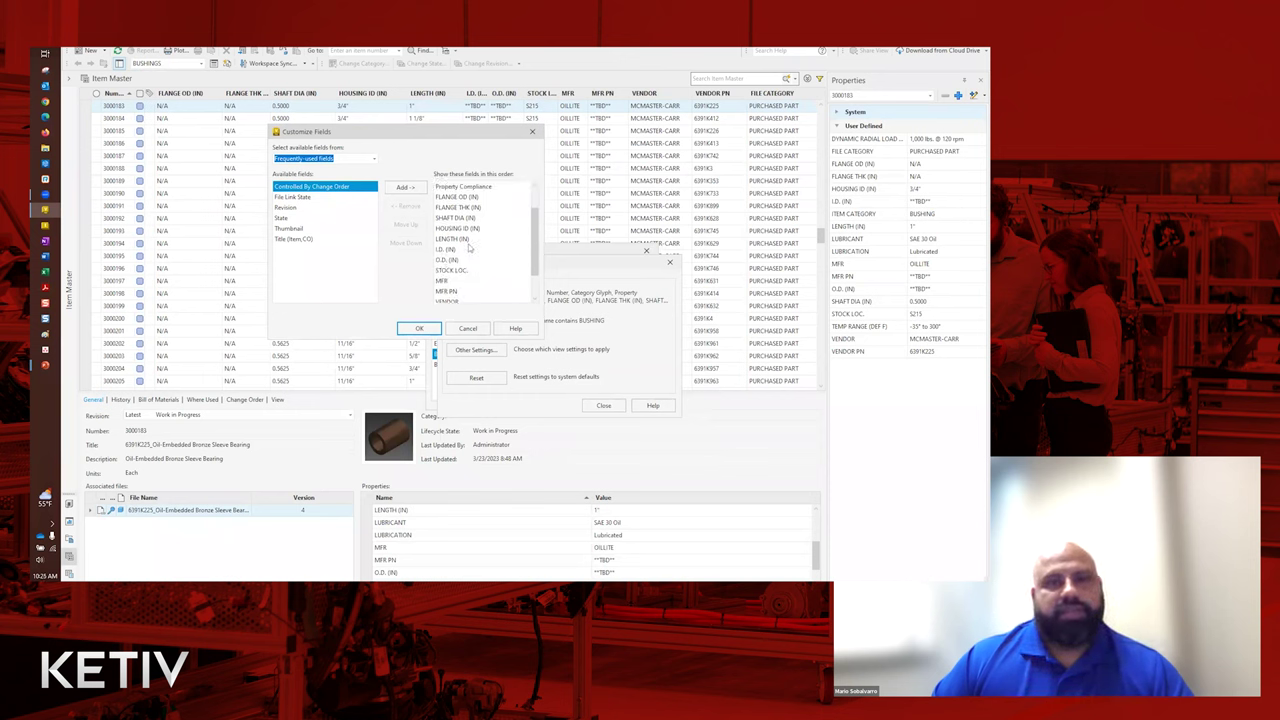
left_click(419, 329)
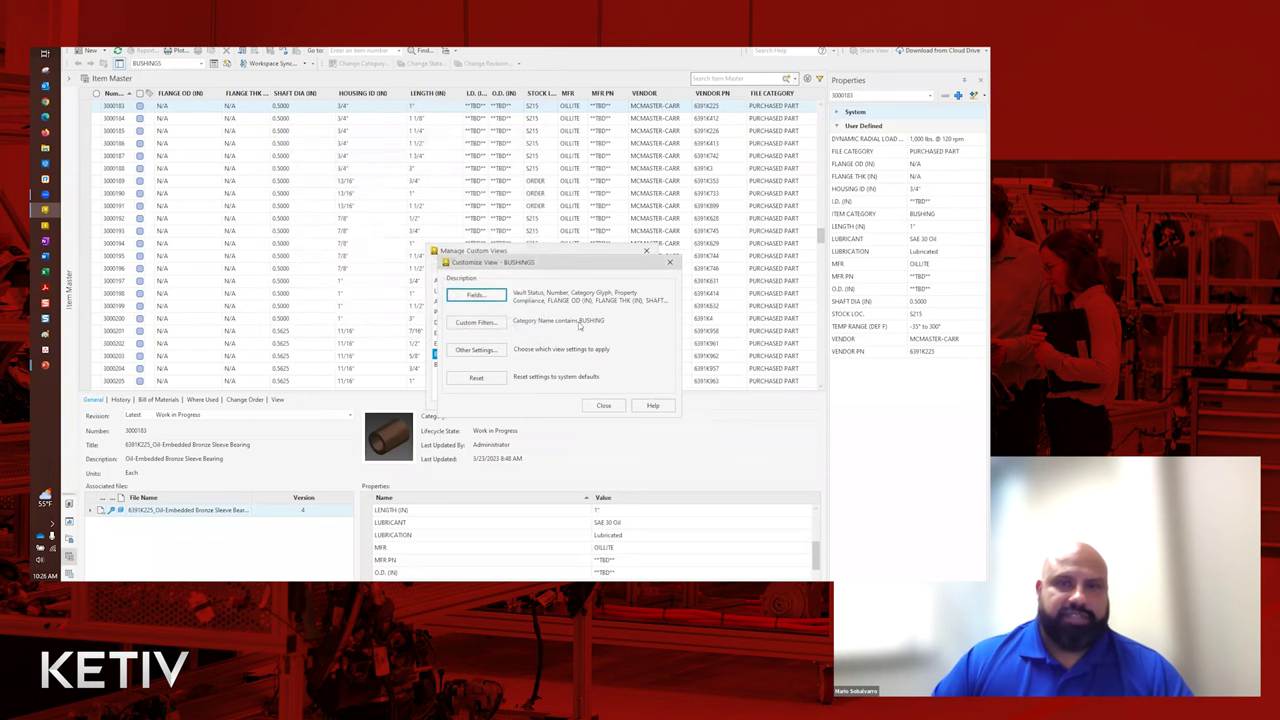
Inspect the category name filter of the BUSHINGS view and close the custom view manager.
left_click(495, 324)
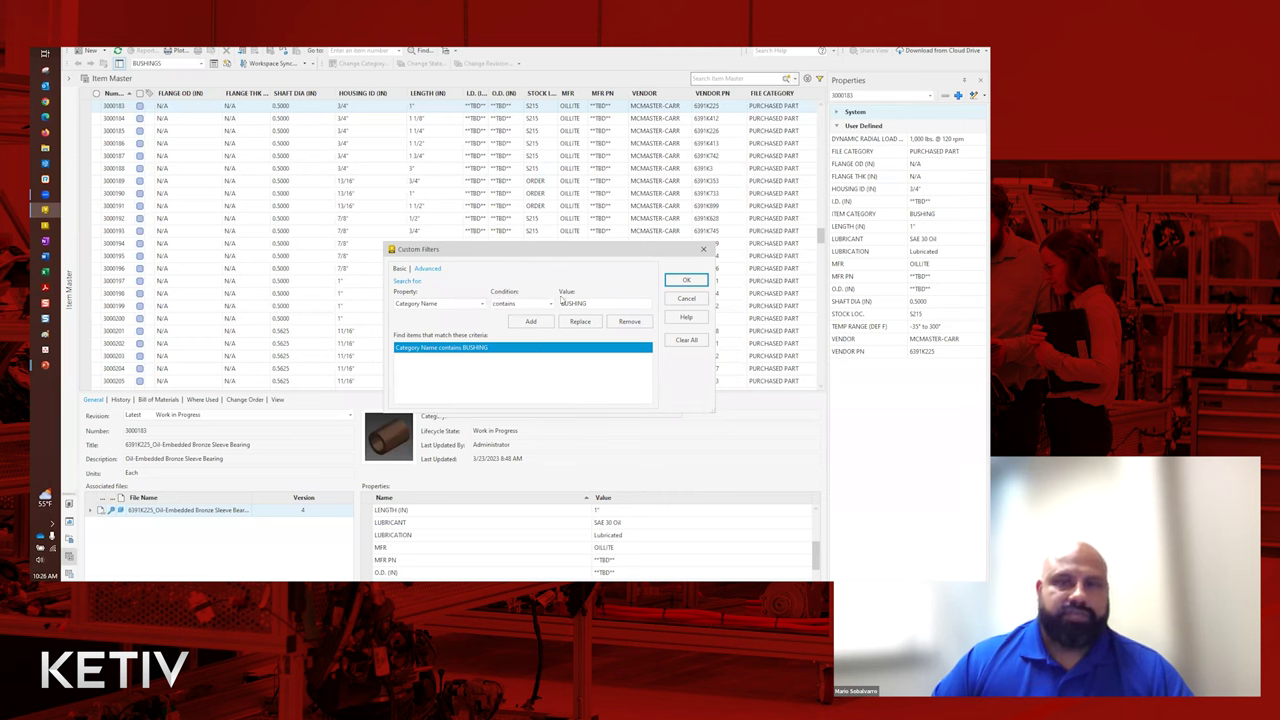
left_click(694, 301)
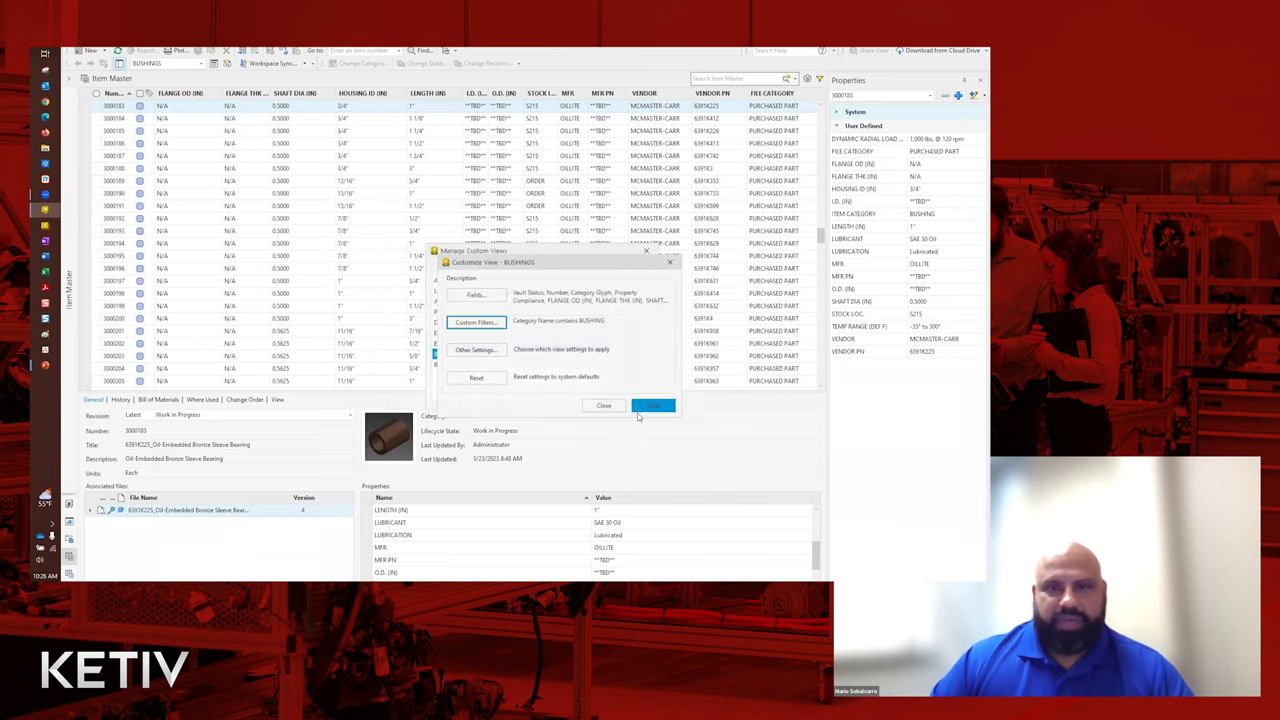
left_click(603, 405)
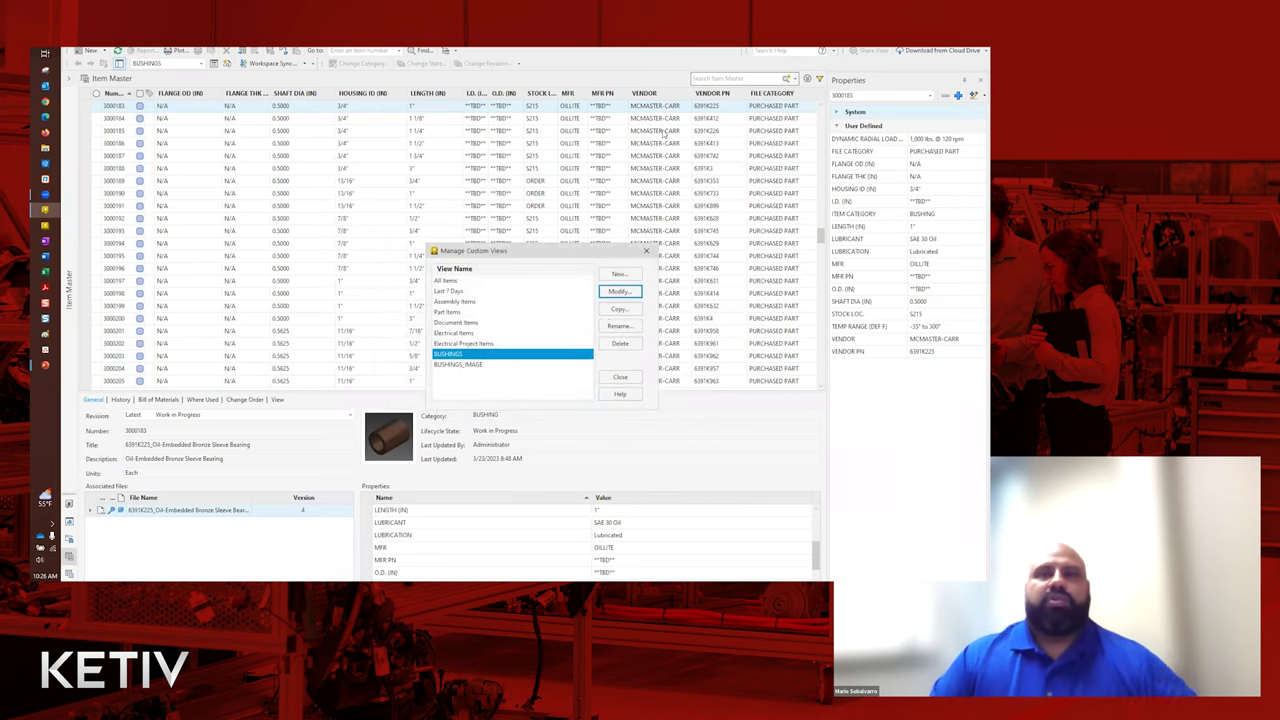
left_click(620, 378)
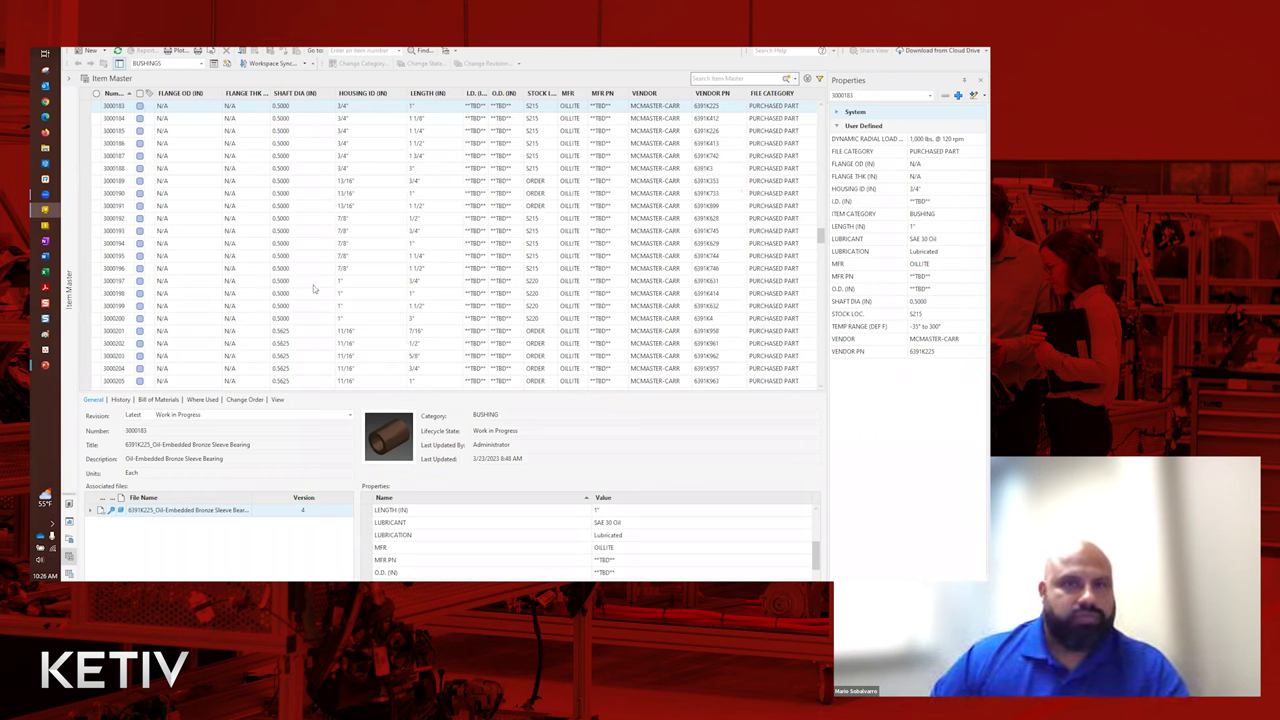
Sort the bushings list by SHAFT DIA (IN) and return it to sorting by item number.
scroll(313, 284, "down", 4)
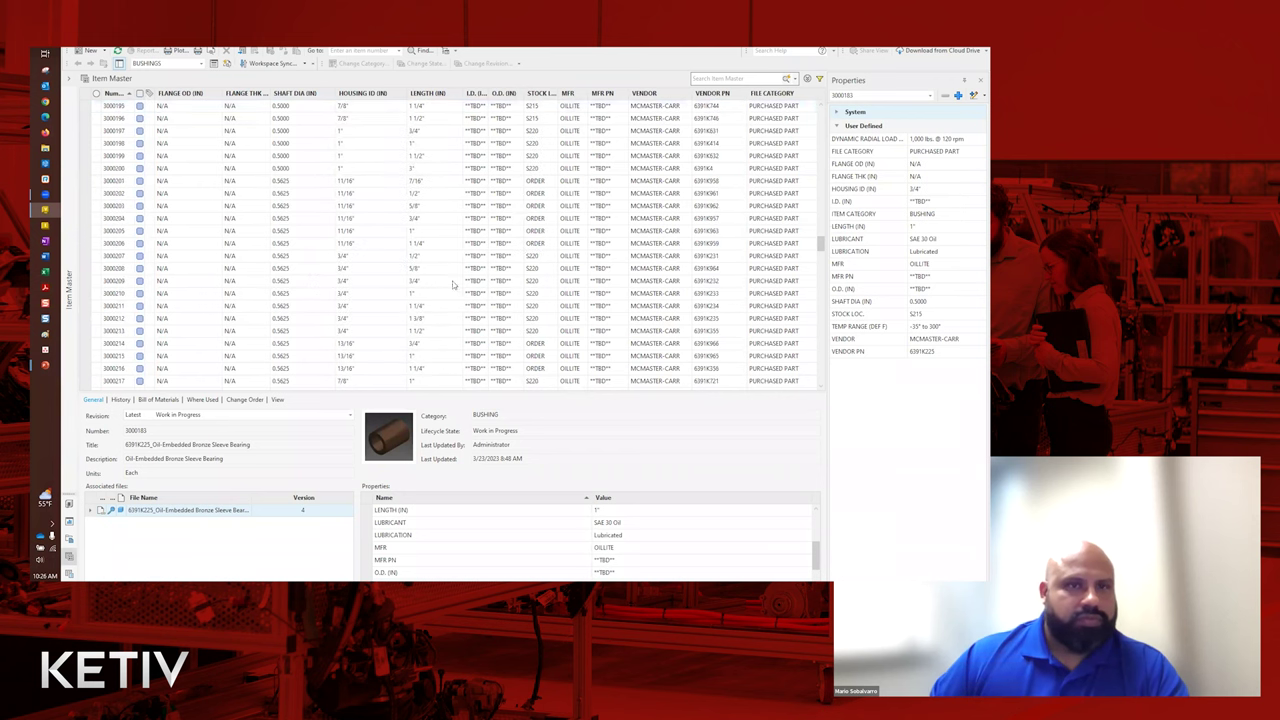
left_click(331, 92)
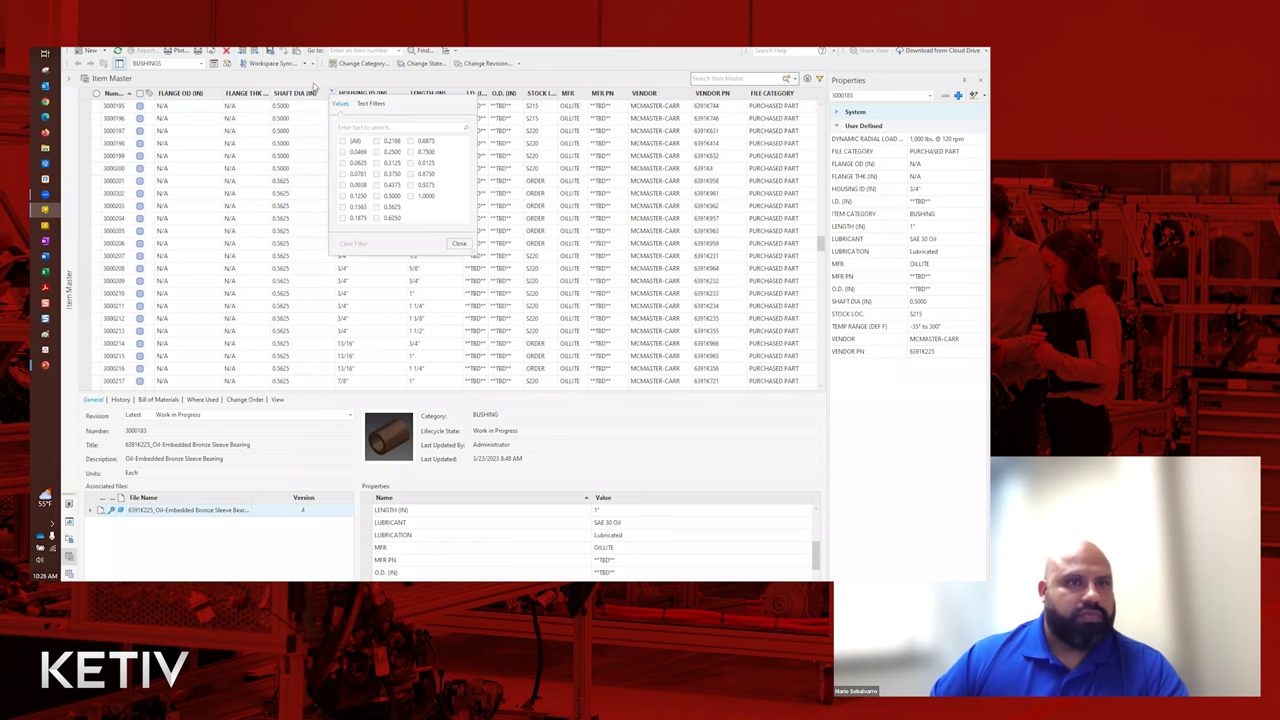
left_click(302, 92)
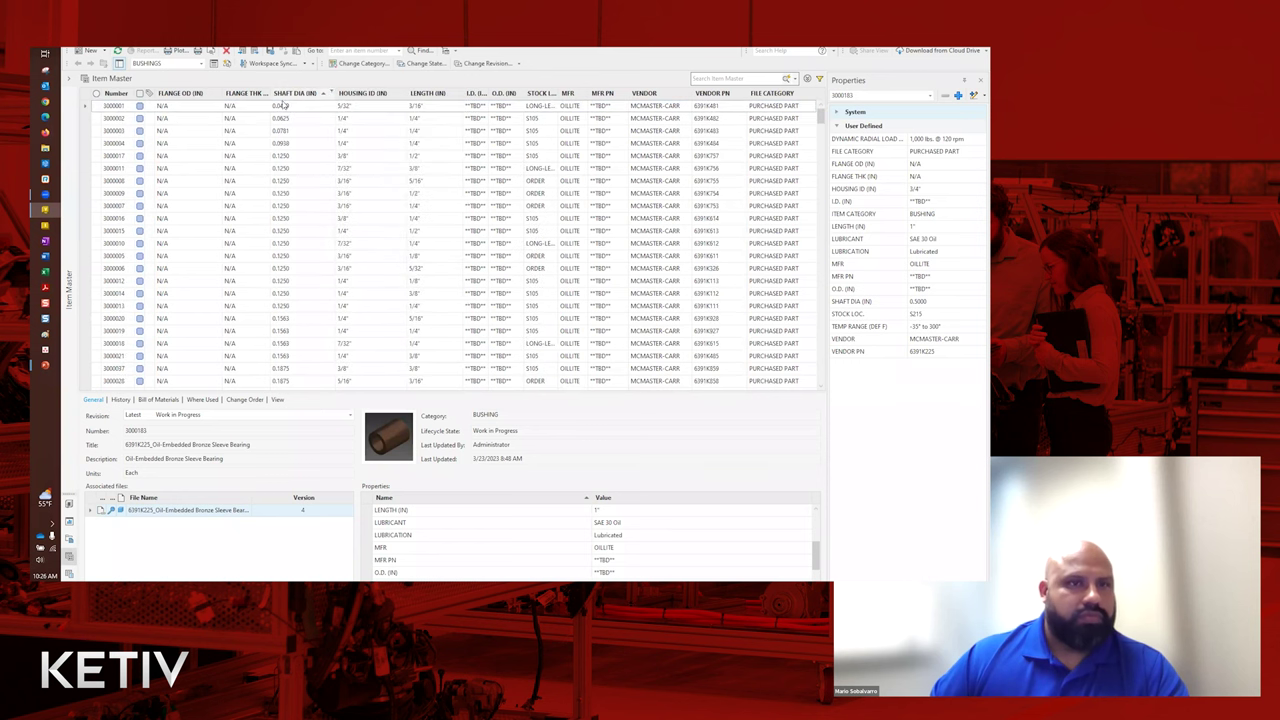
left_click(116, 93)
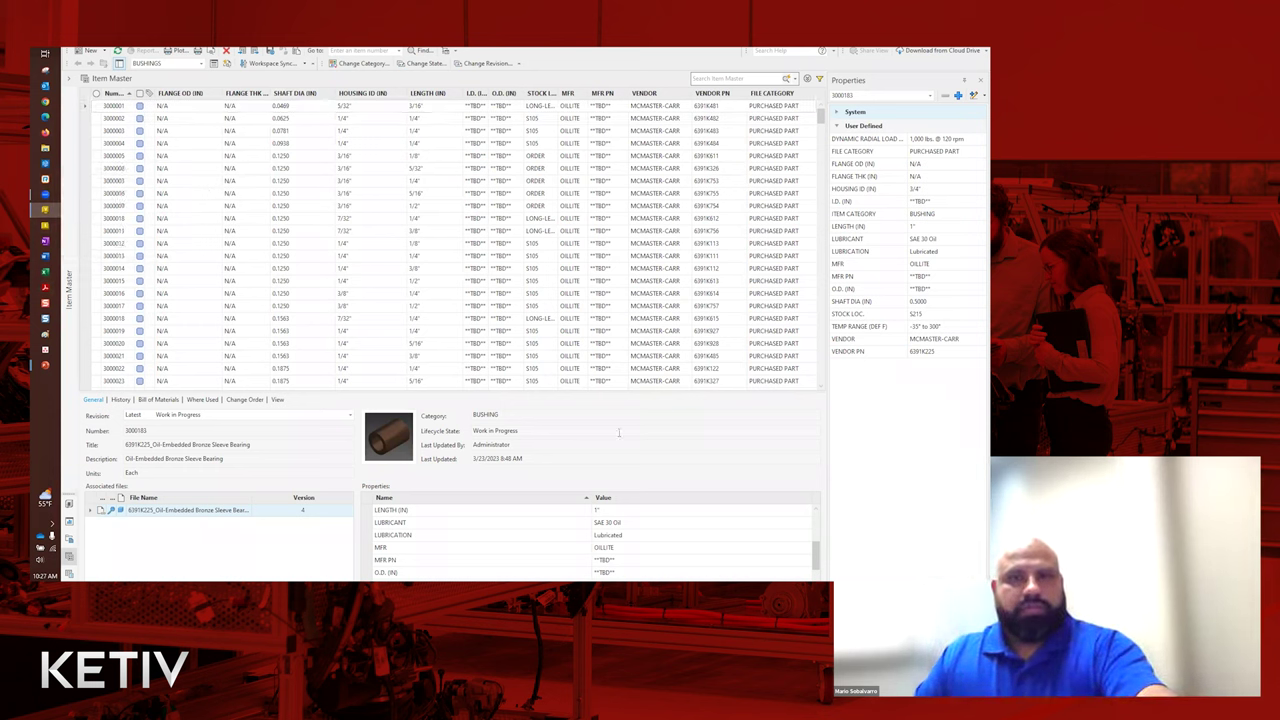
Switch to the PowerPoint slide show and advance to the Review slide.
key("alt+Tab")
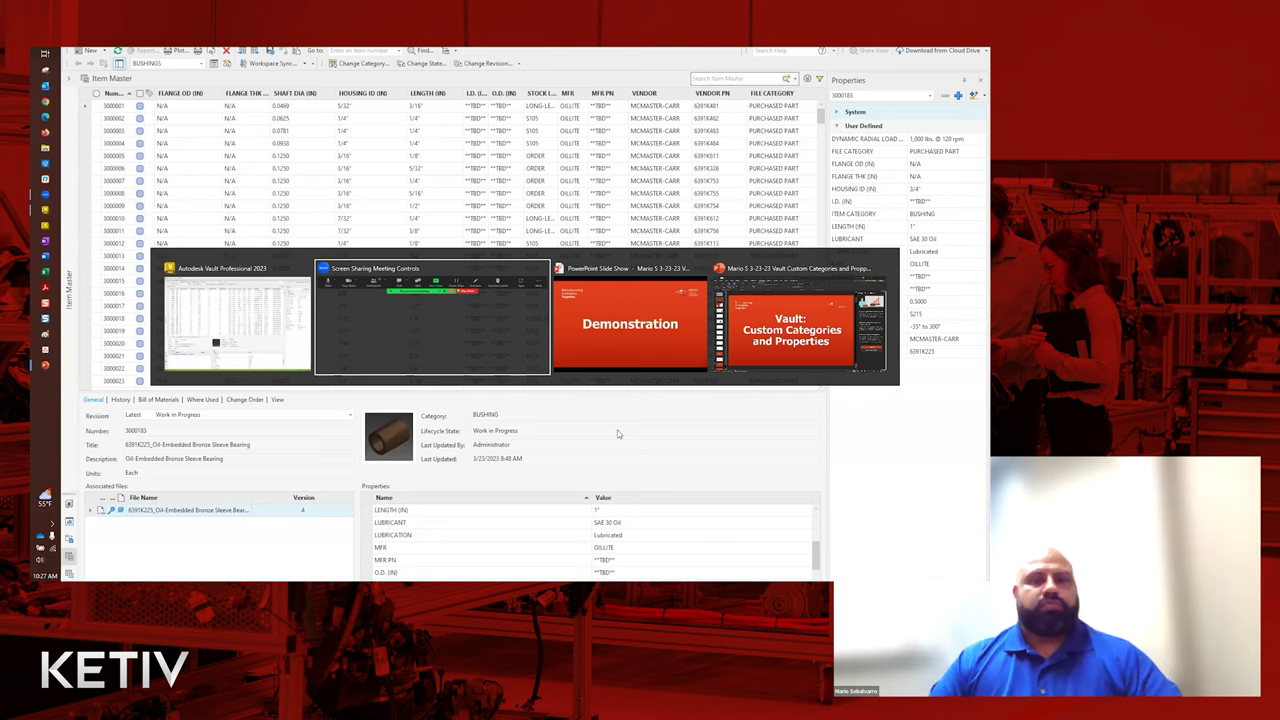
key("alt+Tab")
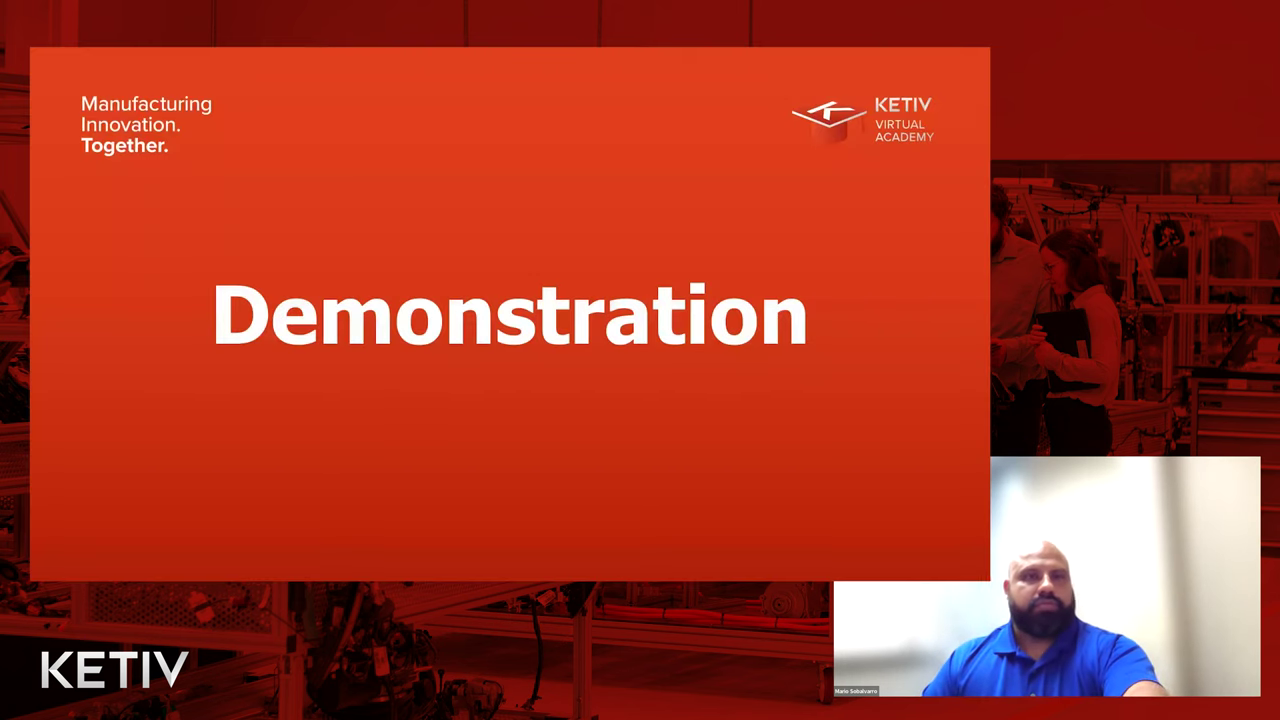
key("Right")
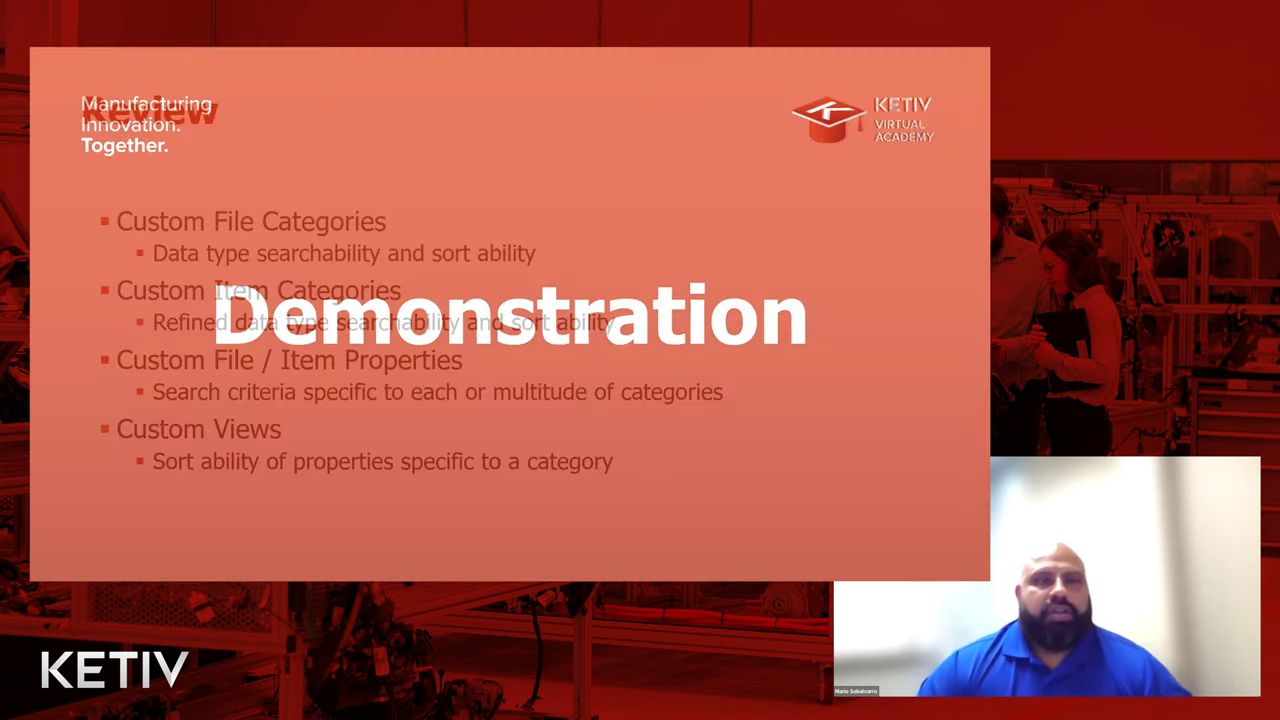